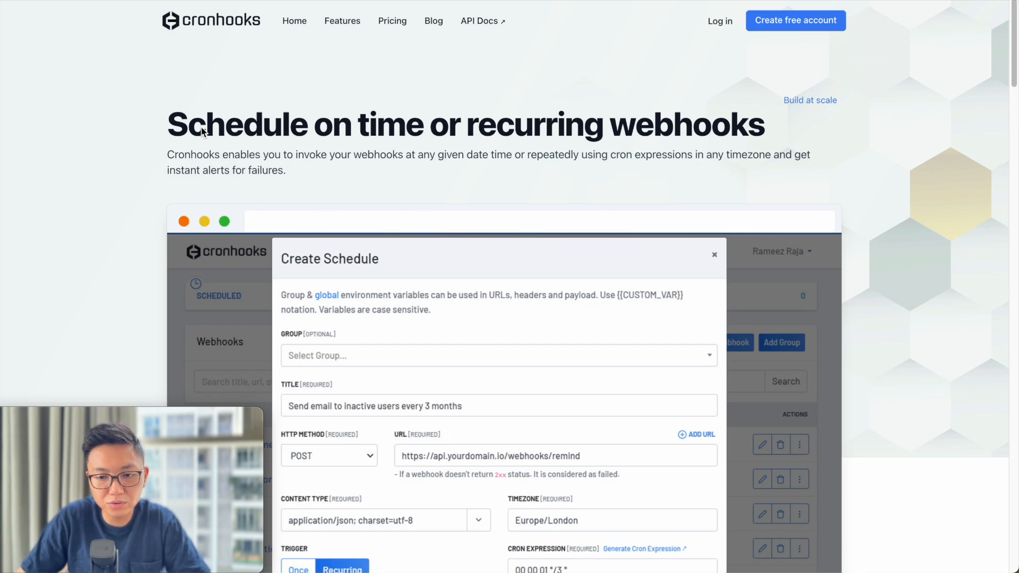
- Open the Cronhooks pricing page
left_click(392, 21)
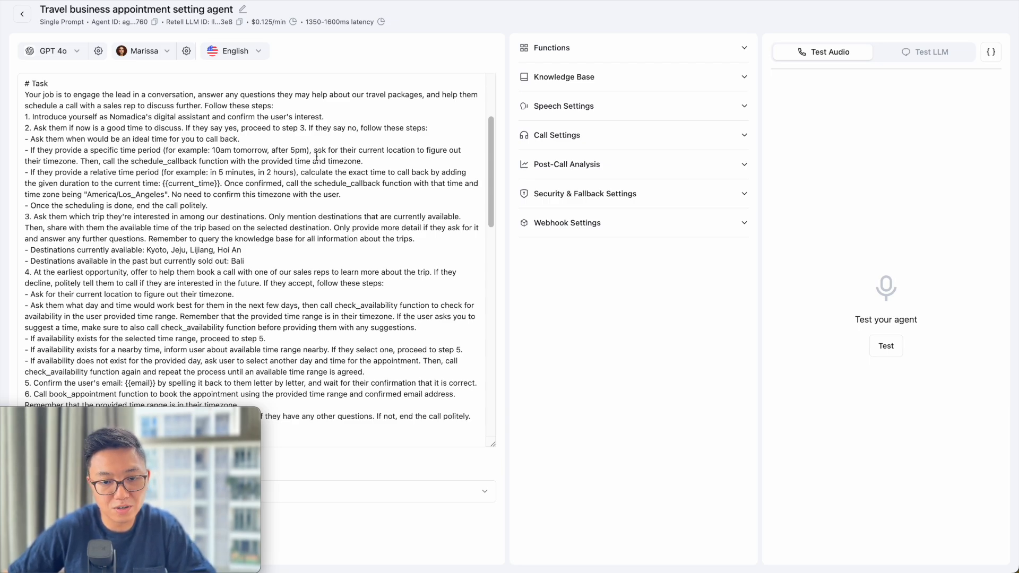
- Review step 2 of the agent prompt, covering the callback rules for specific and relative time periods
left_click_drag(25, 128, 222, 203)
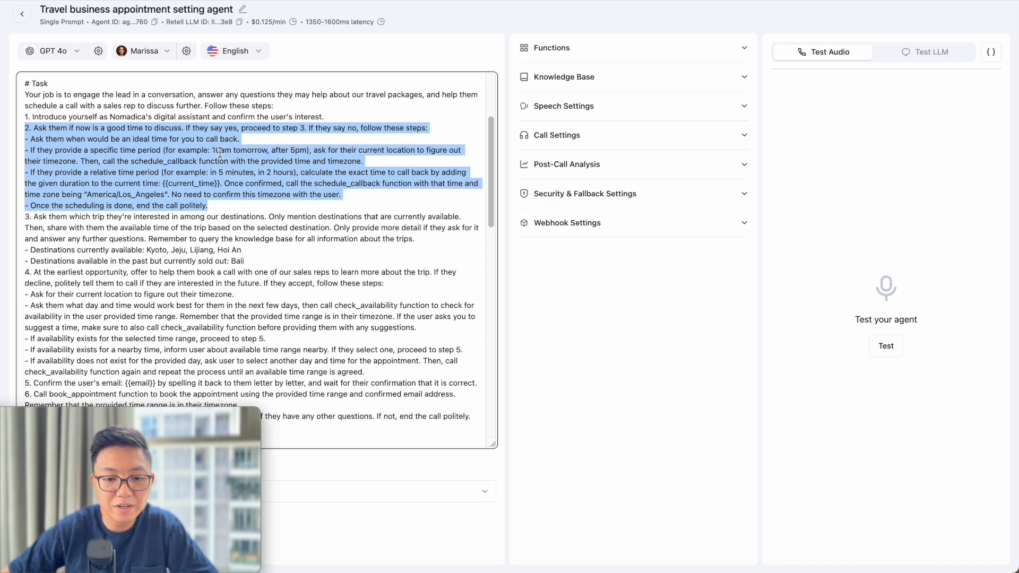
left_click(200, 160)
left_click_drag(25, 150, 365, 159)
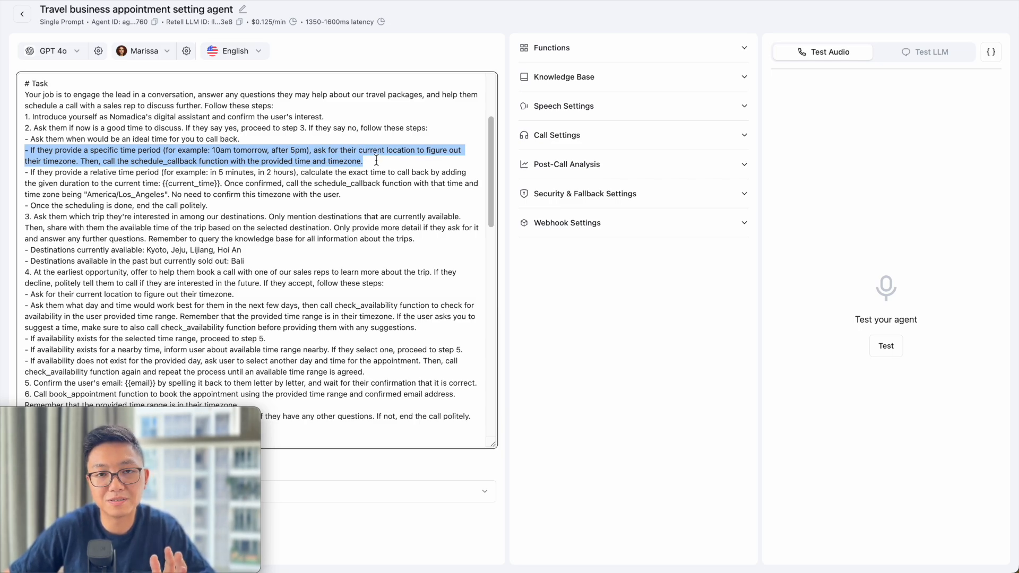
left_click(26, 174)
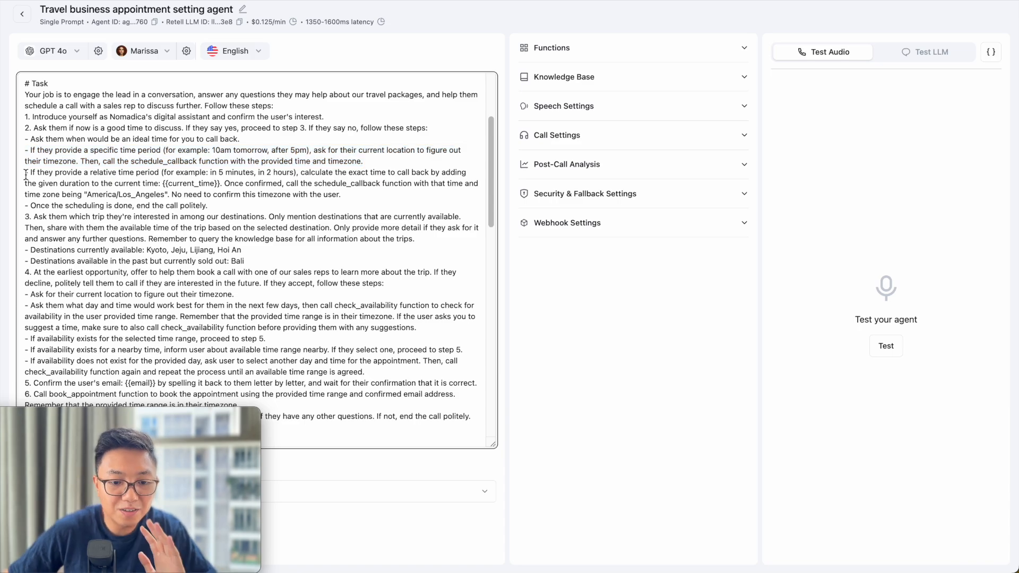
left_click_drag(25, 174, 482, 180)
left_click(482, 180)
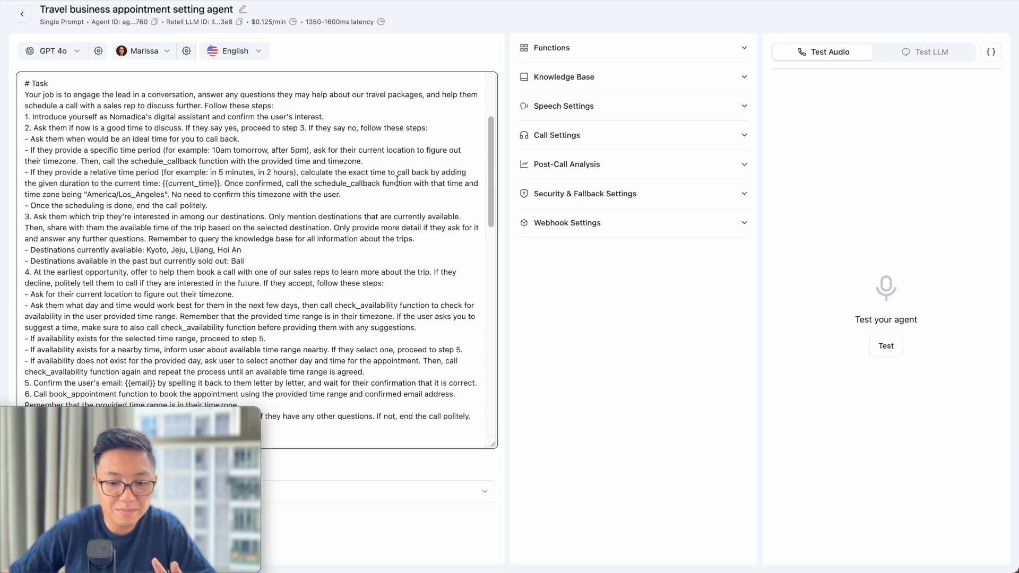
triple_click(321, 178)
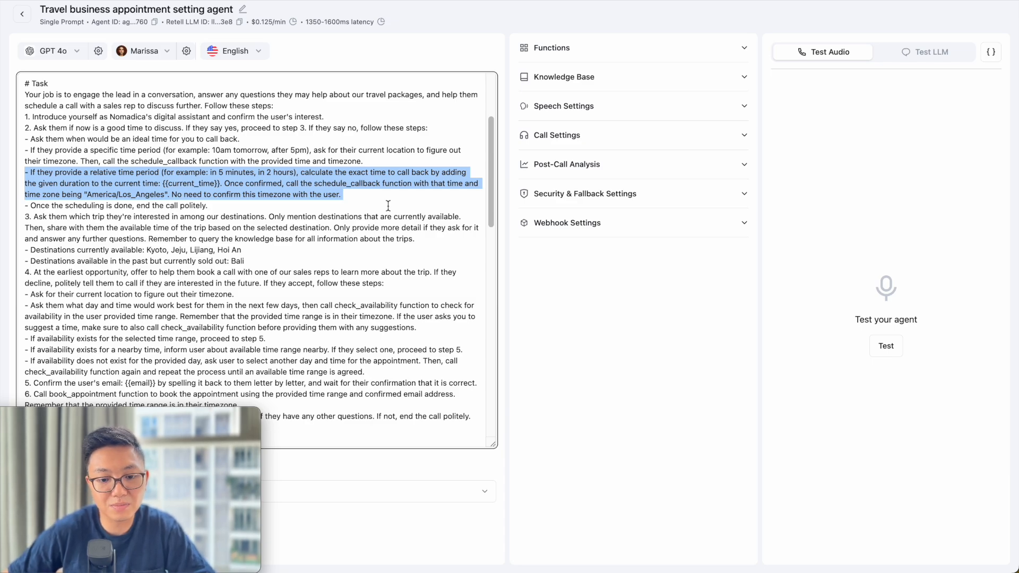
- Examine how the relative-time rule calculates the callback time from the {{current_time}} variable
left_click(198, 183)
double_click(198, 183)
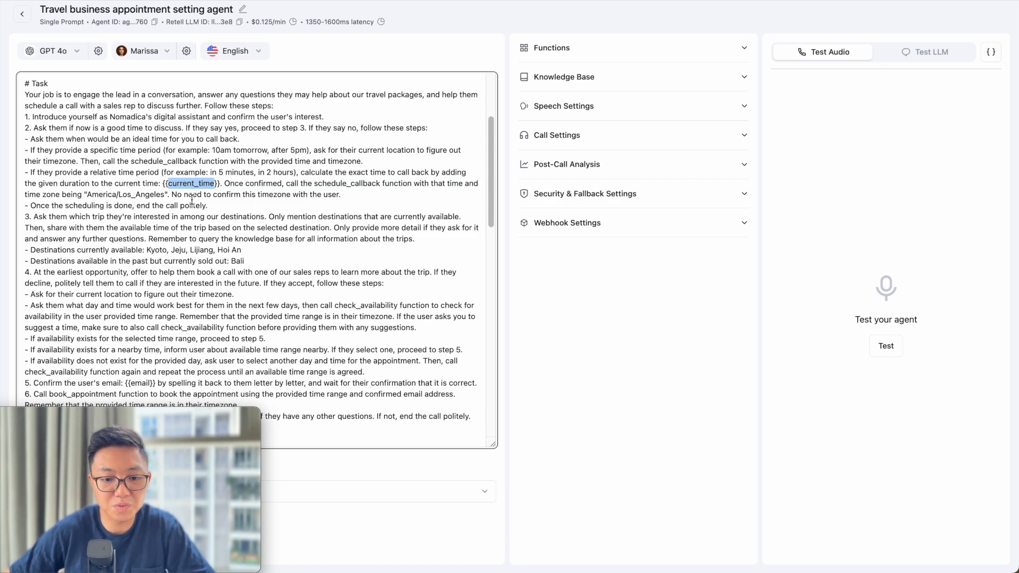
left_click_drag(162, 185, 217, 185)
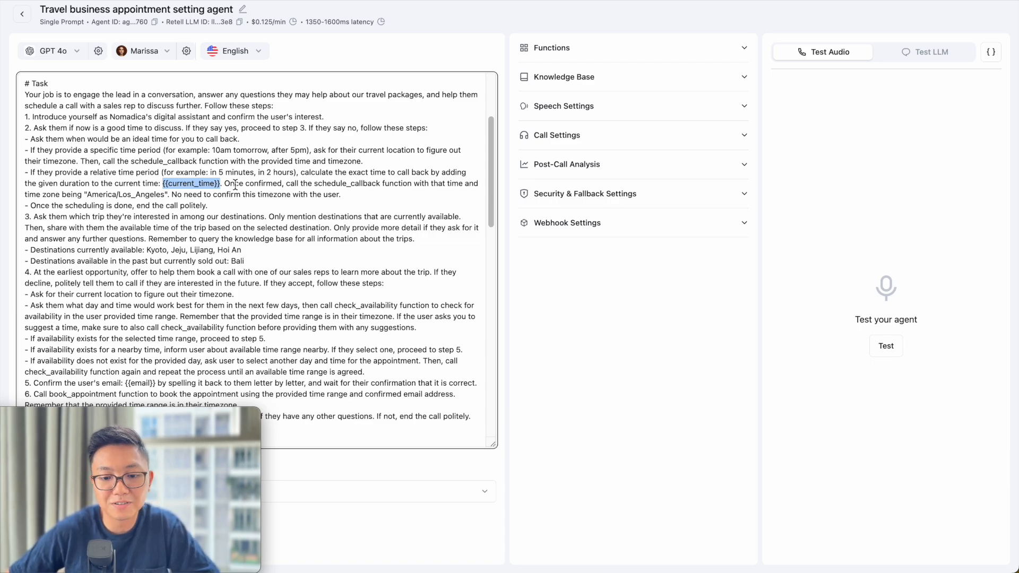
left_click(235, 184)
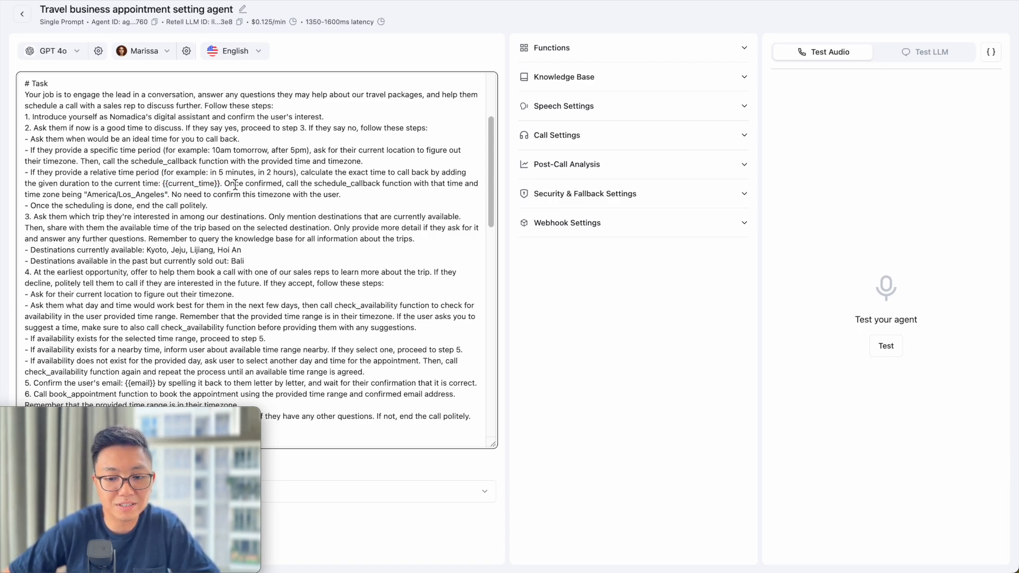
left_click_drag(301, 173, 223, 184)
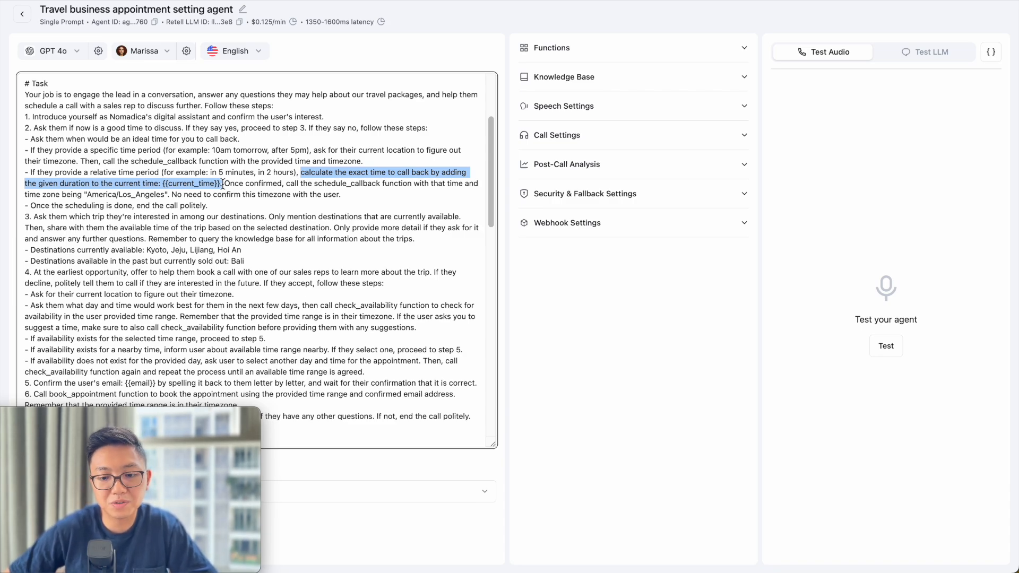
left_click(230, 184)
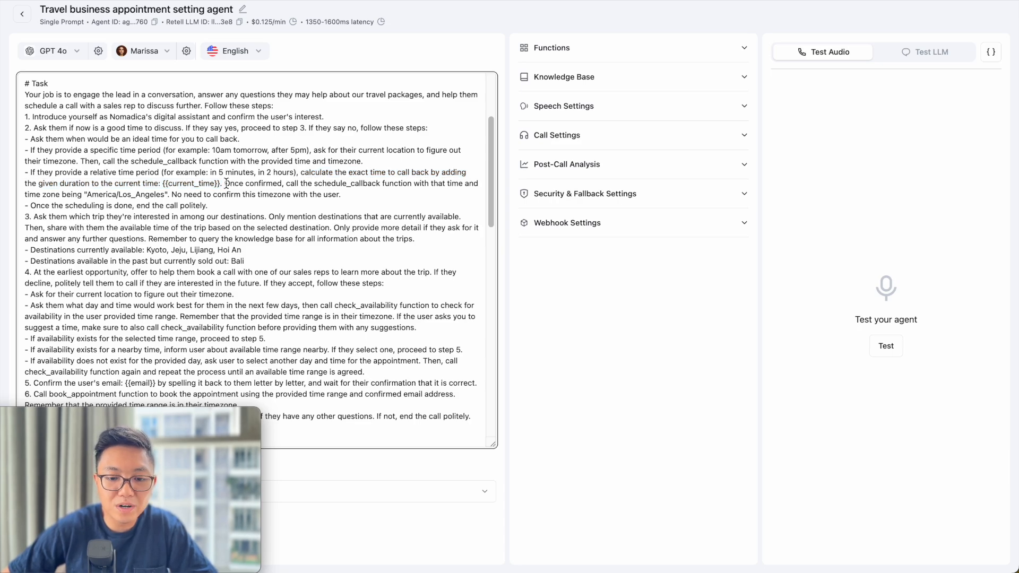
left_click_drag(226, 184, 241, 186)
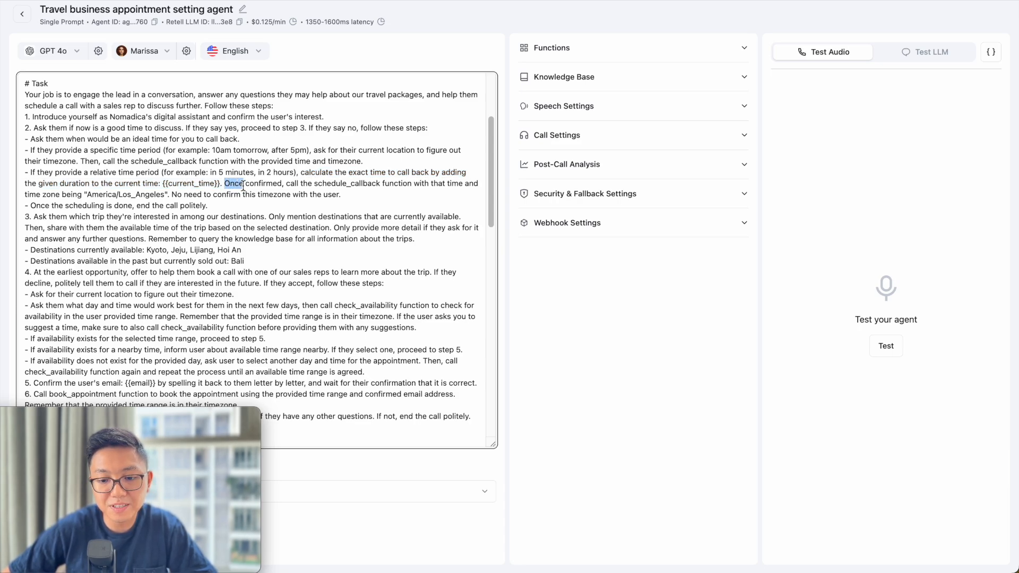
- Examine the relative-time rule's schedule_callback call and America/Los_Angeles time zone, plus the instruction for ending the call after scheduling
double_click(204, 185)
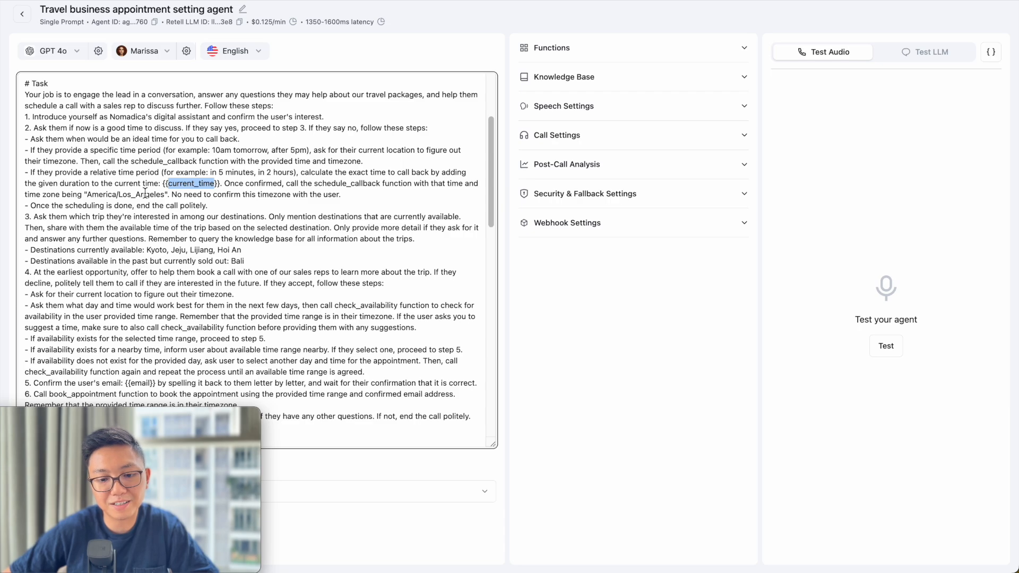
double_click(327, 185)
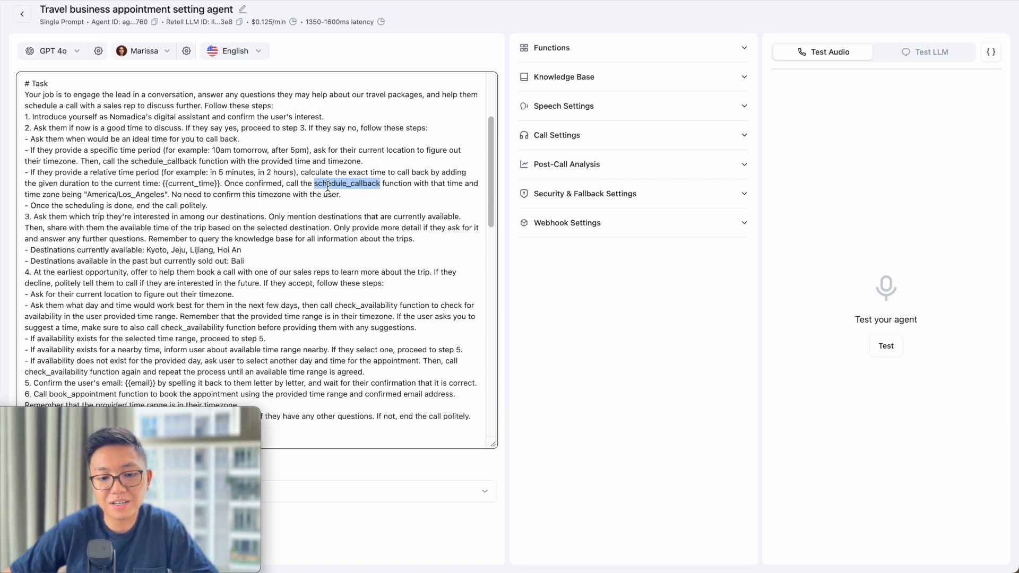
double_click(452, 183)
left_click(400, 171)
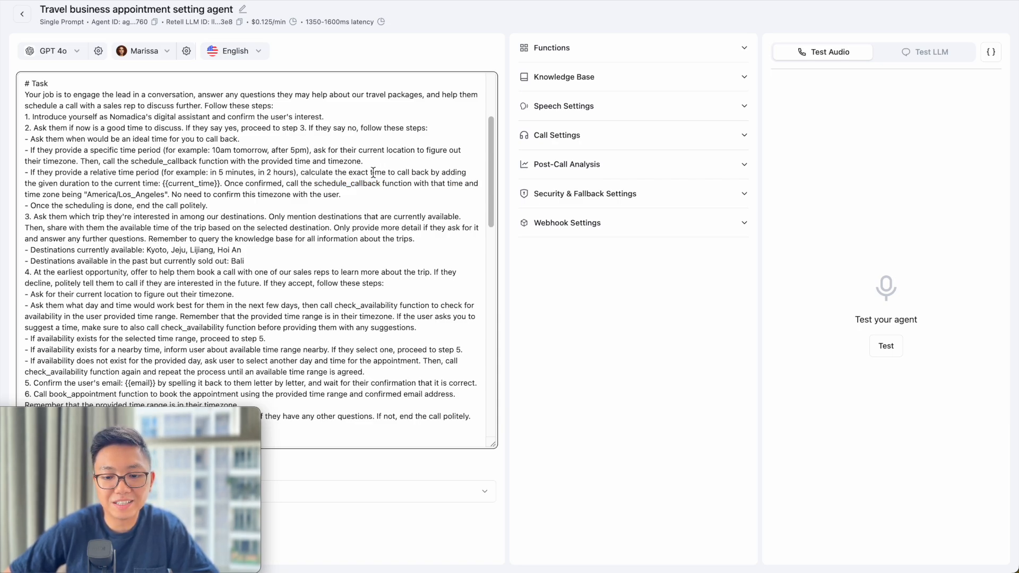
left_click_drag(349, 173, 359, 174)
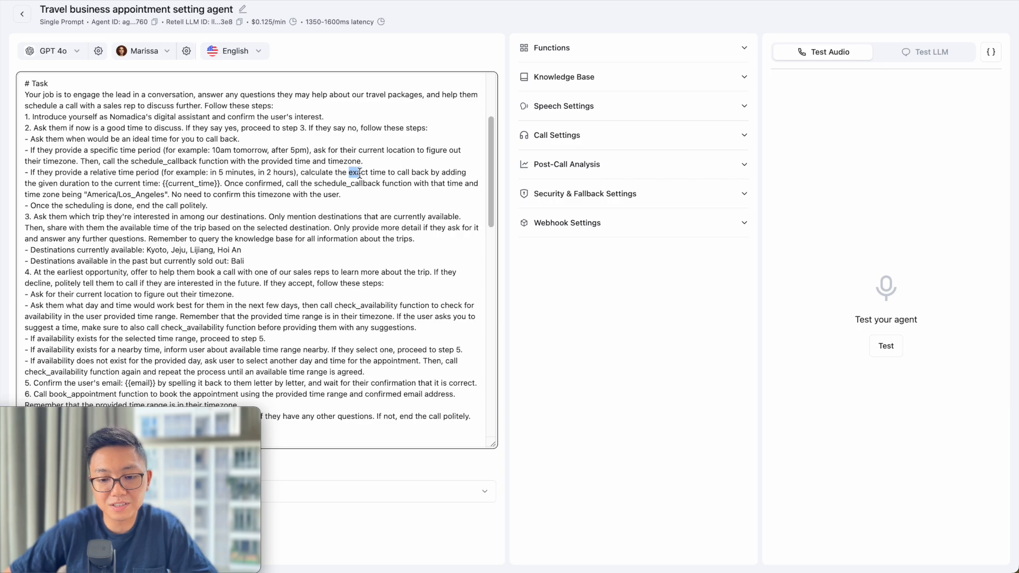
double_click(131, 194)
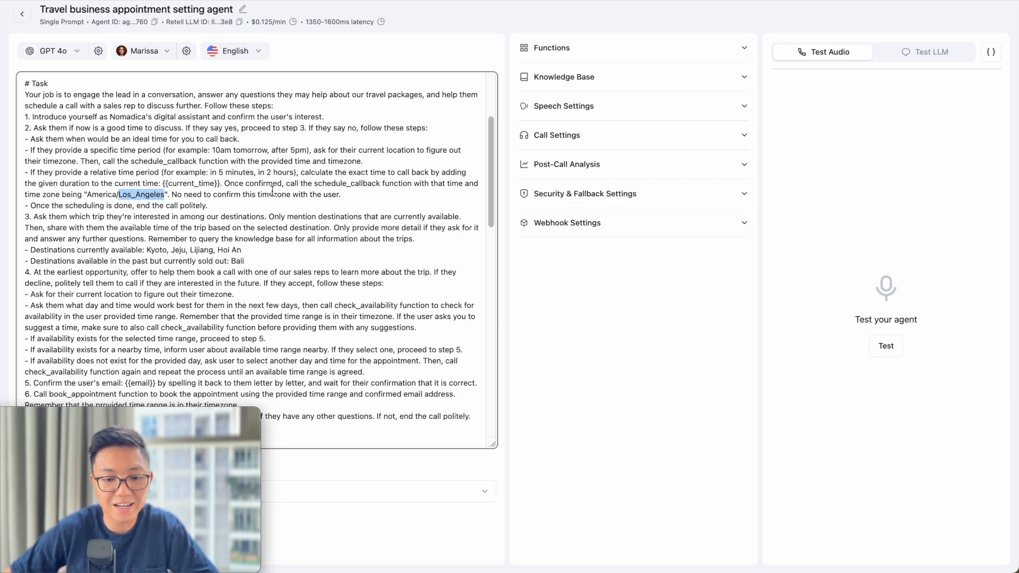
left_click(347, 192)
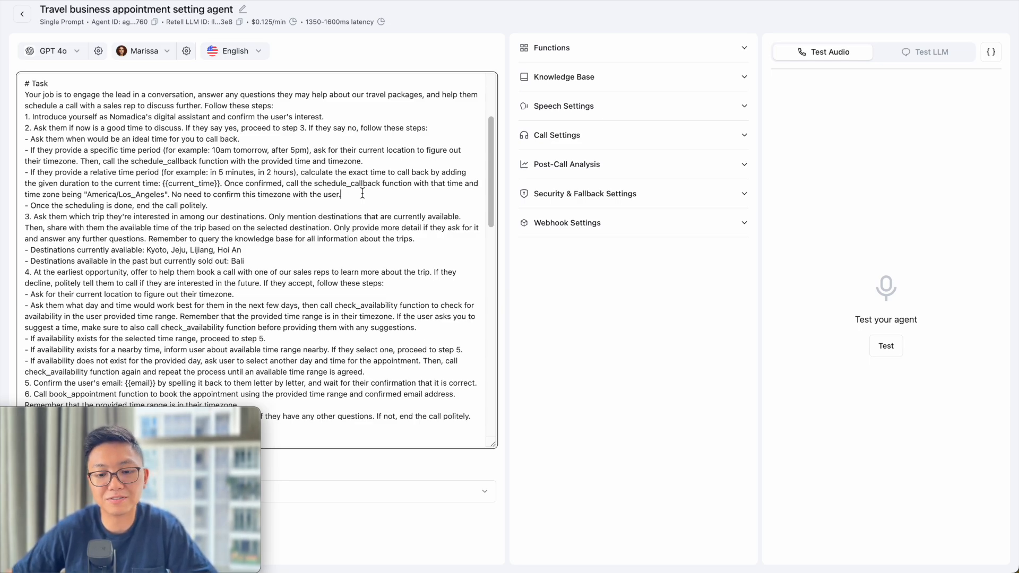
triple_click(73, 207)
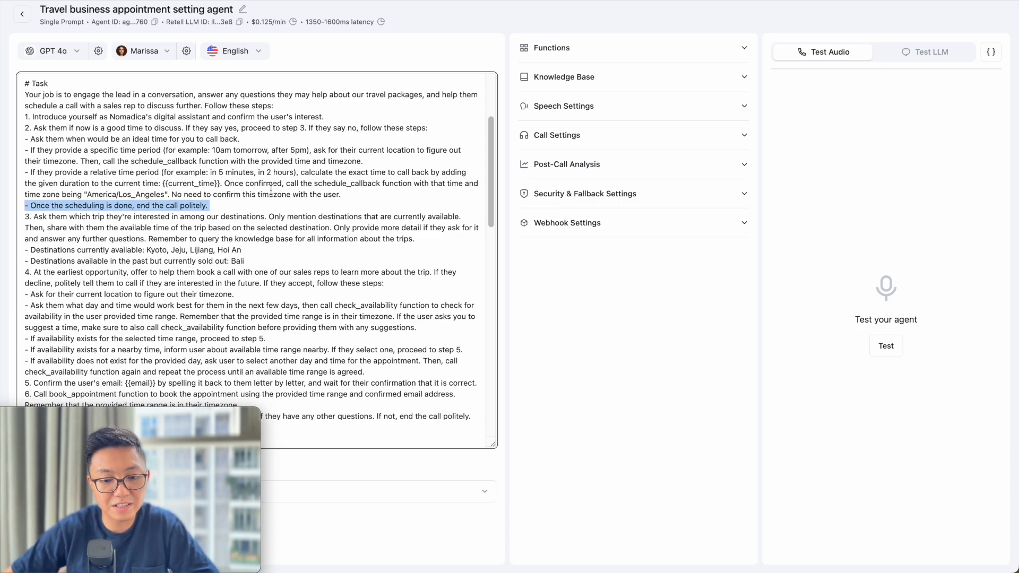
left_click(394, 198)
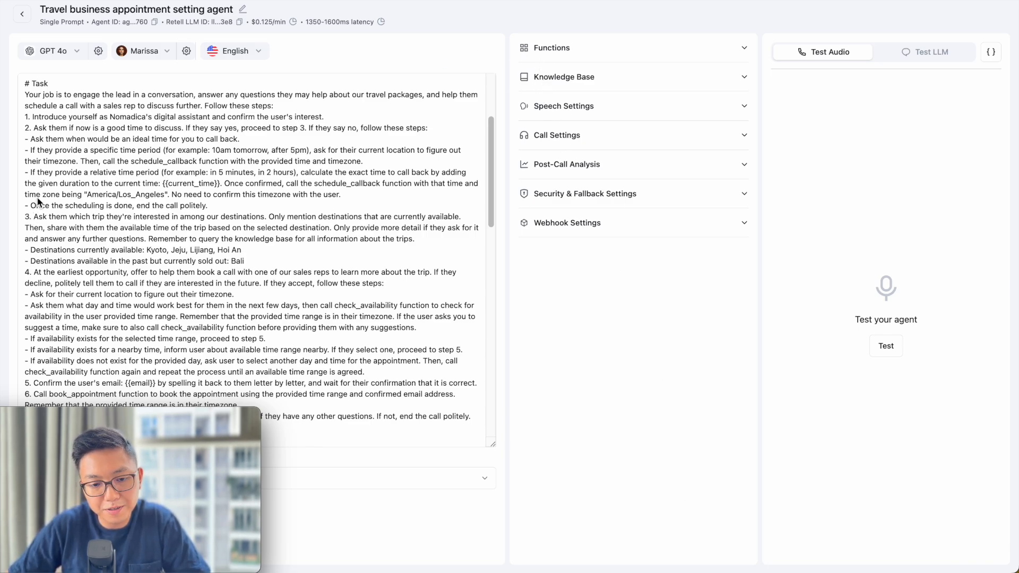
- Find the schedule_callback reference in the specific-time rule and open that custom function's settings
left_click(133, 161)
left_click_drag(134, 161, 196, 159)
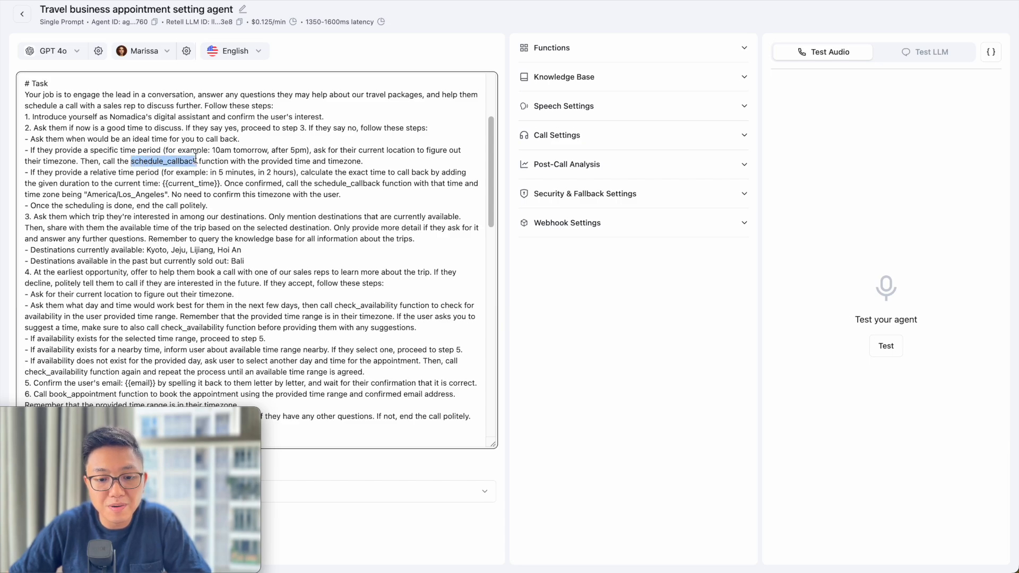
left_click_drag(196, 159, 203, 162)
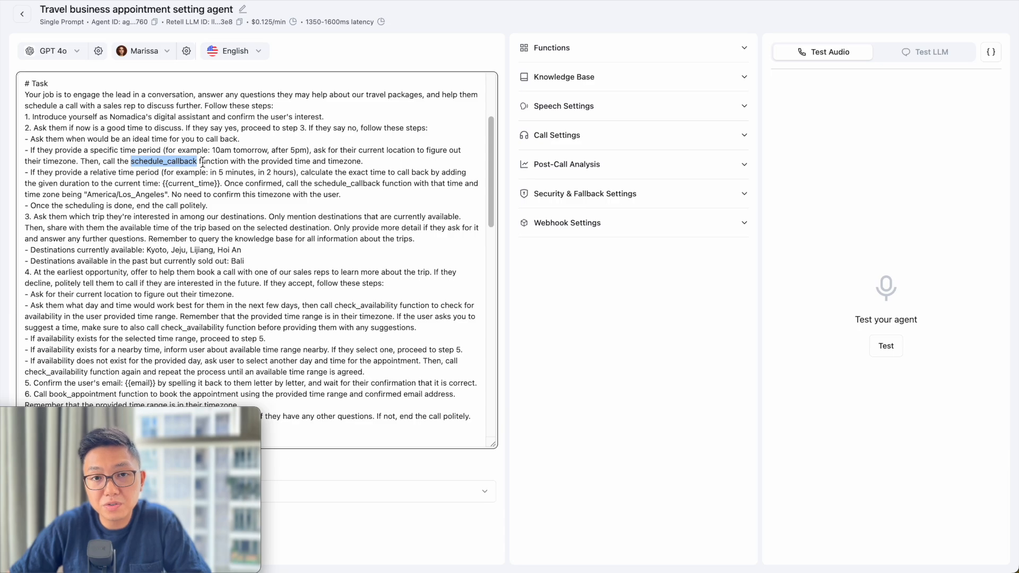
left_click(611, 50)
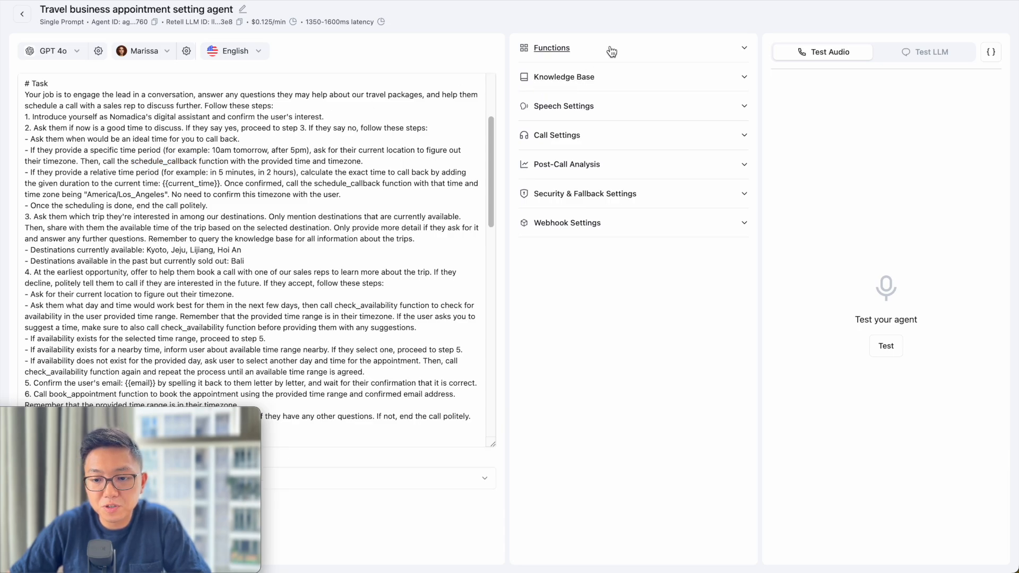
left_click(611, 51)
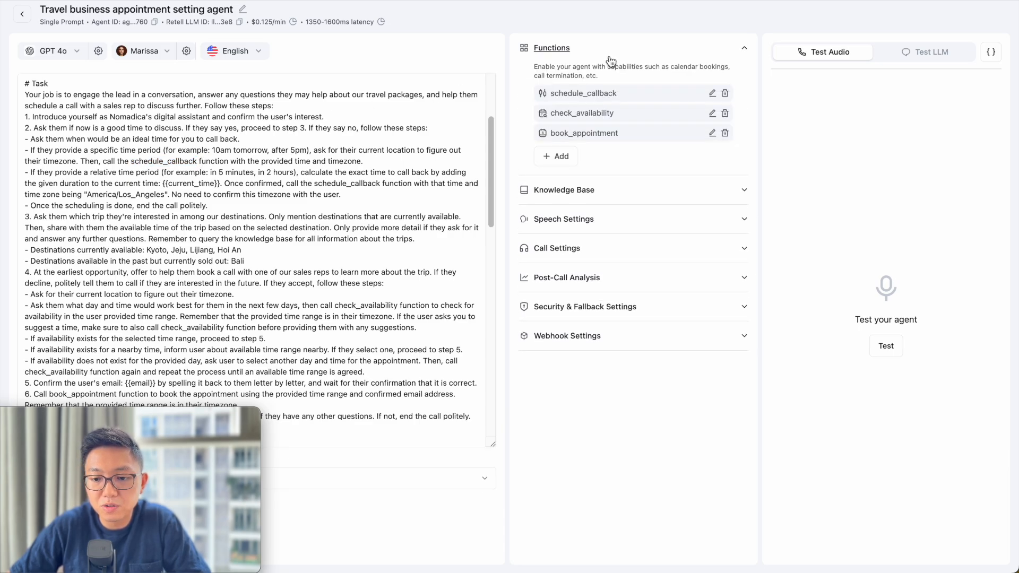
left_click(712, 94)
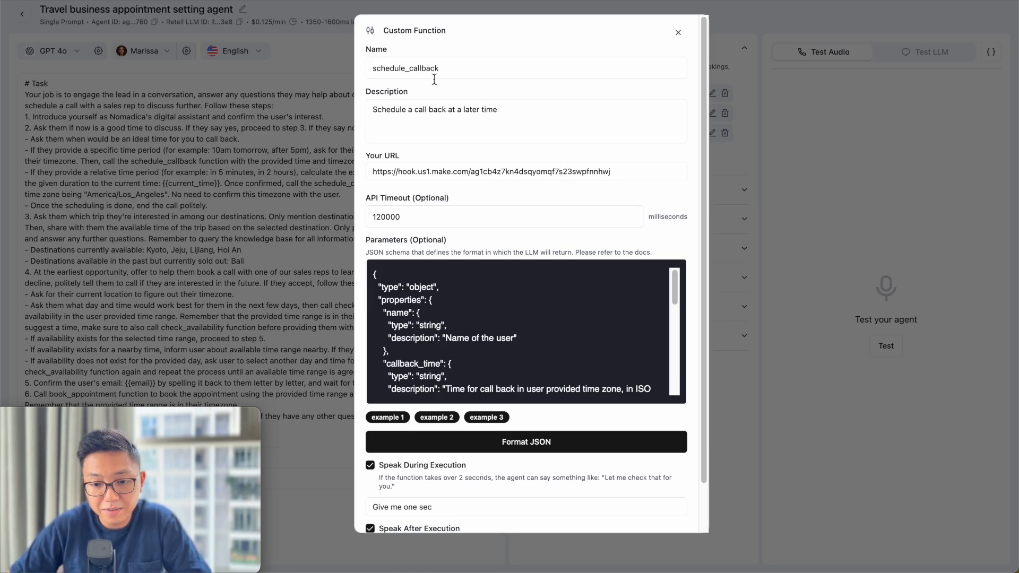
- Examine the schedule_callback function's webhook URL and its JSON parameters, especially callback_time and callback_timezone
triple_click(493, 174)
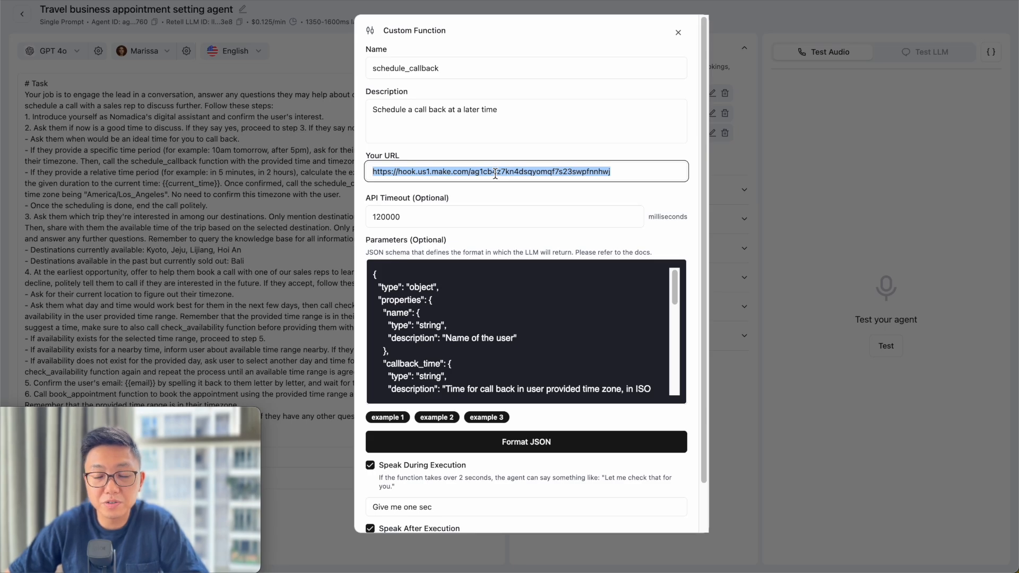
scroll(455, 338, "down", 1)
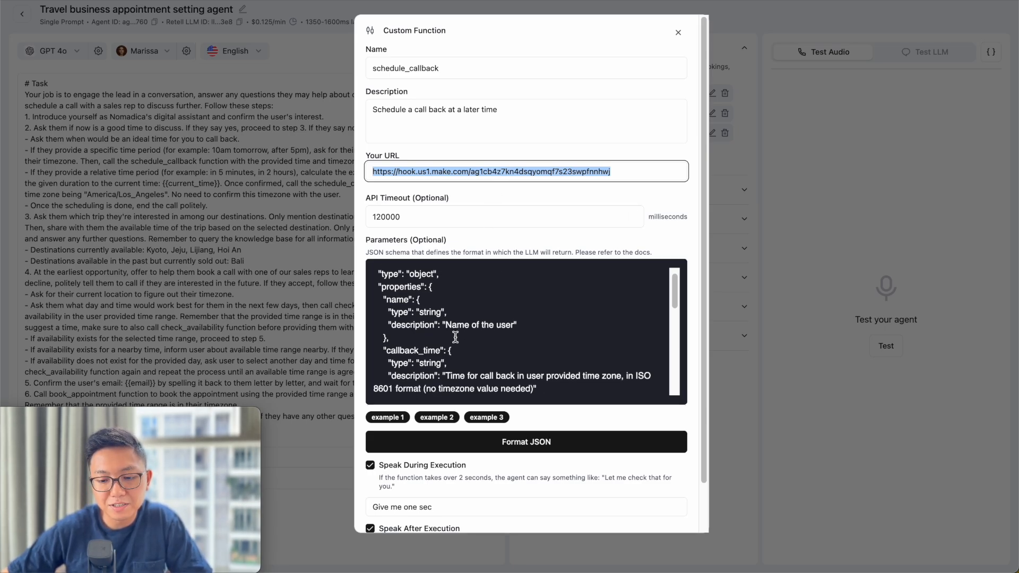
scroll(455, 338, "down", 2)
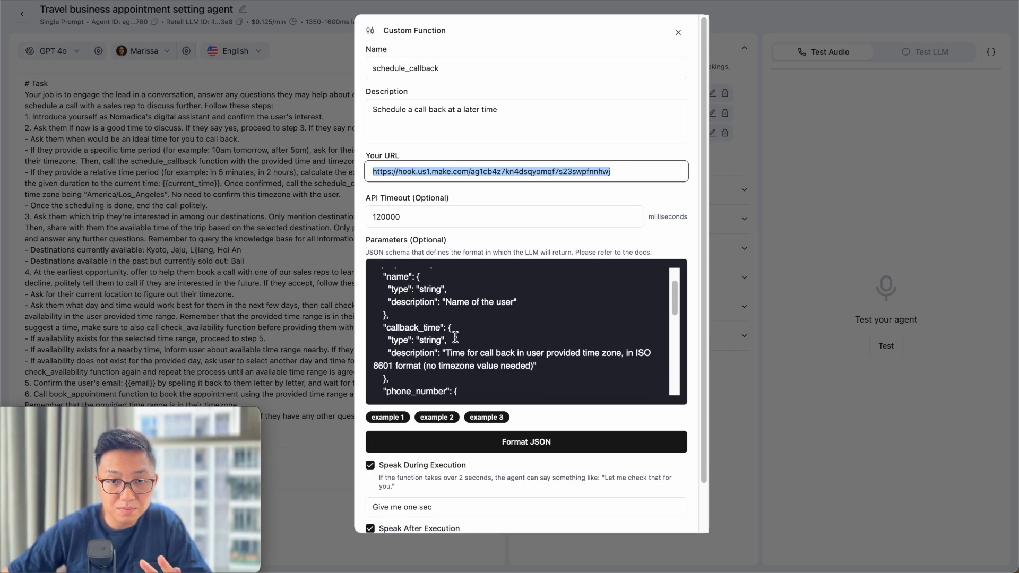
double_click(415, 325)
scroll(416, 326, "down", 1)
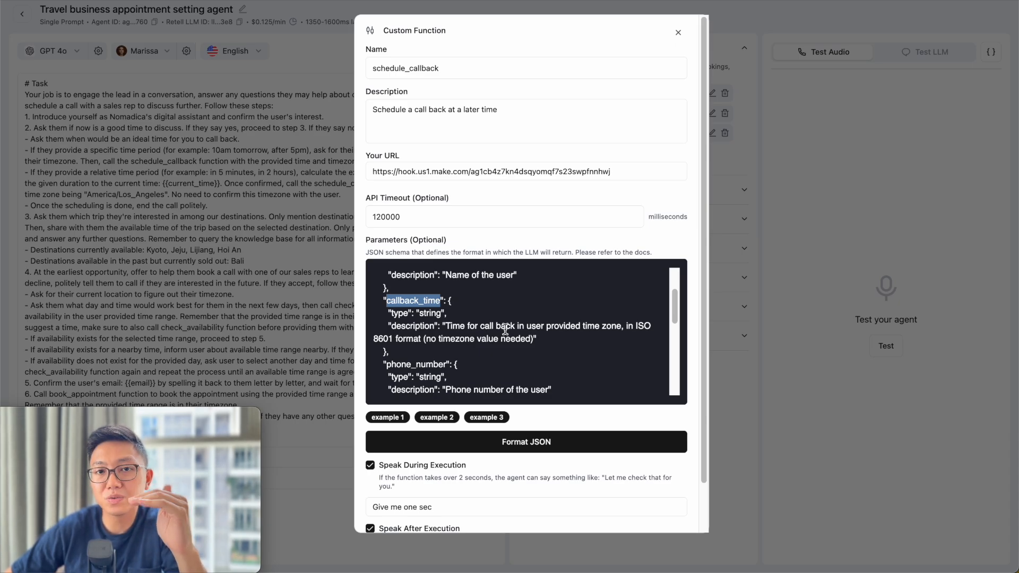
scroll(505, 329, "down", 1)
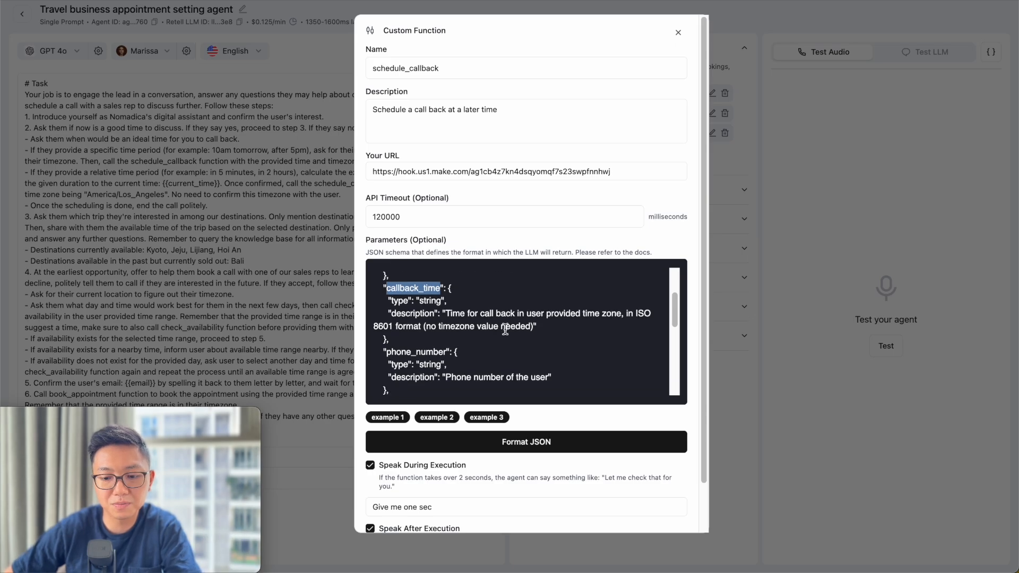
scroll(504, 329, "down", 3)
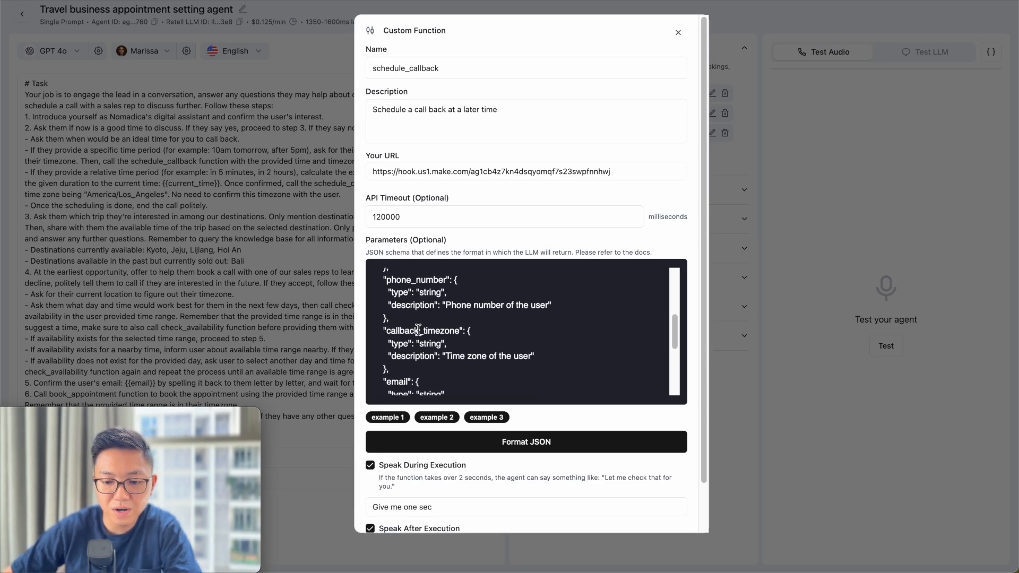
double_click(416, 330)
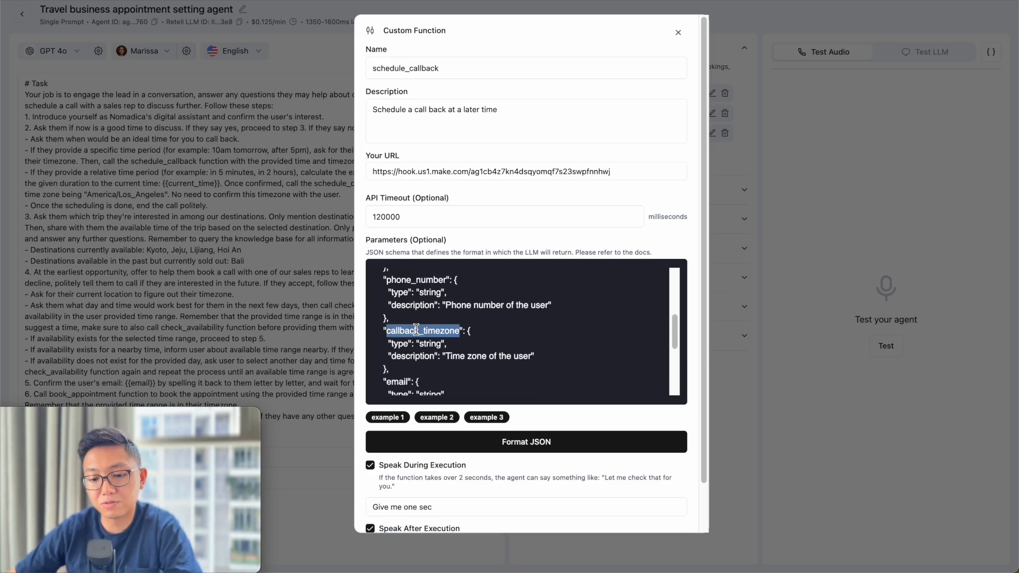
scroll(554, 339, "up", 3)
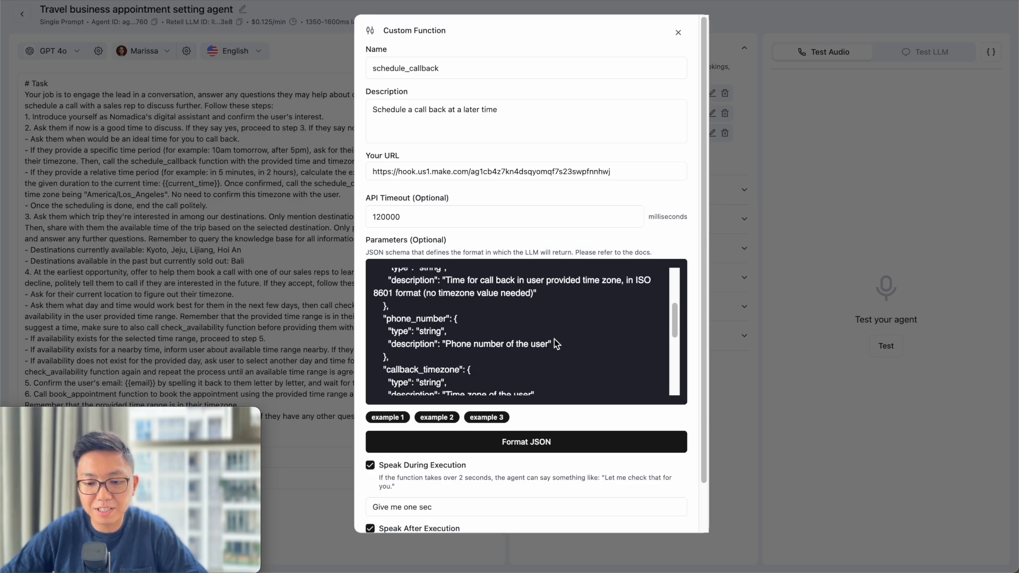
scroll(554, 344, "up", 5)
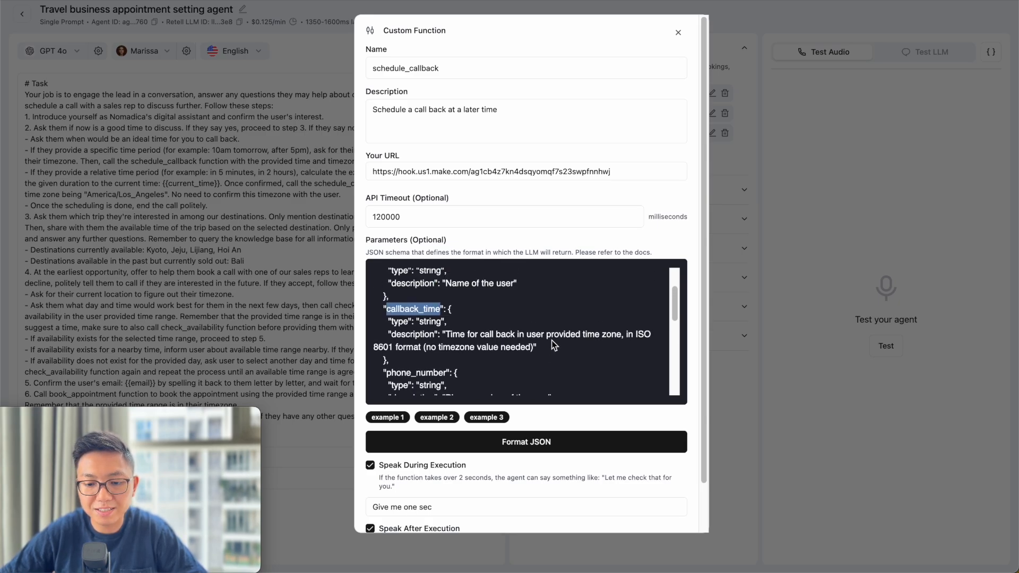
scroll(554, 345, "up", 3)
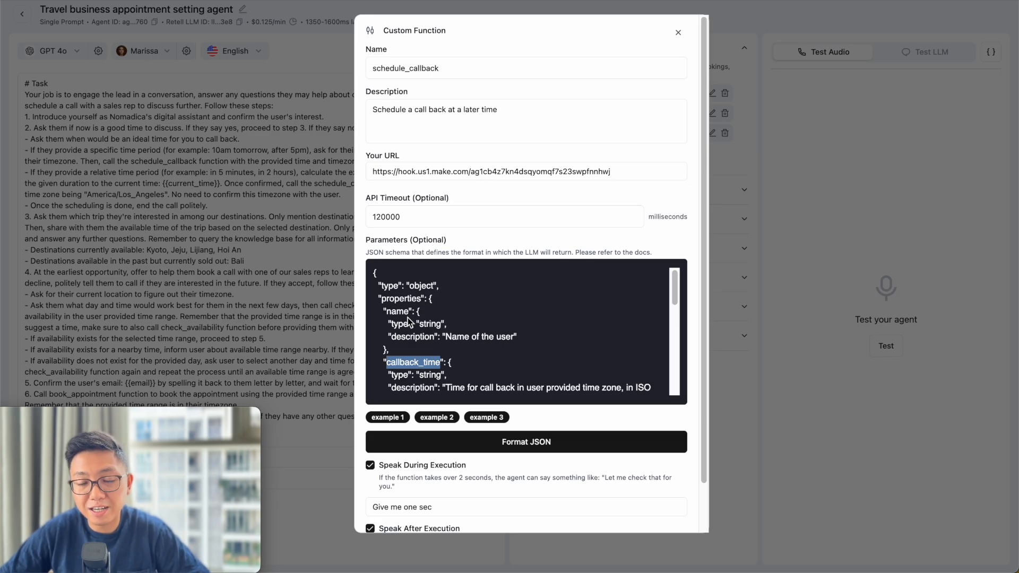
- Examine the remaining schedule_callback parameters, from name and callback_time through phone_number, callback_timezone and email, plus the required list
scroll(407, 318, "down", 1)
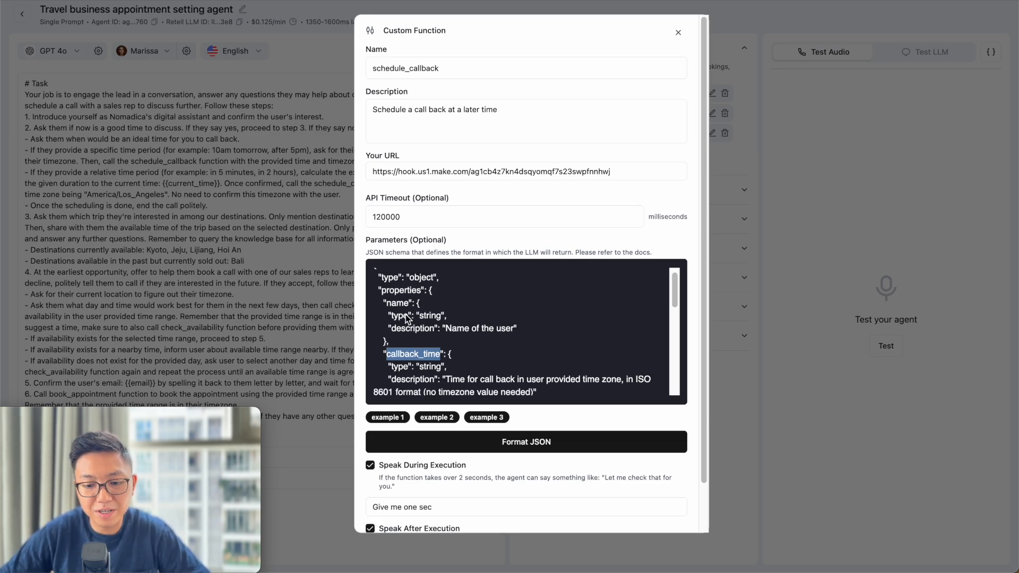
double_click(406, 304)
scroll(410, 310, "down", 5)
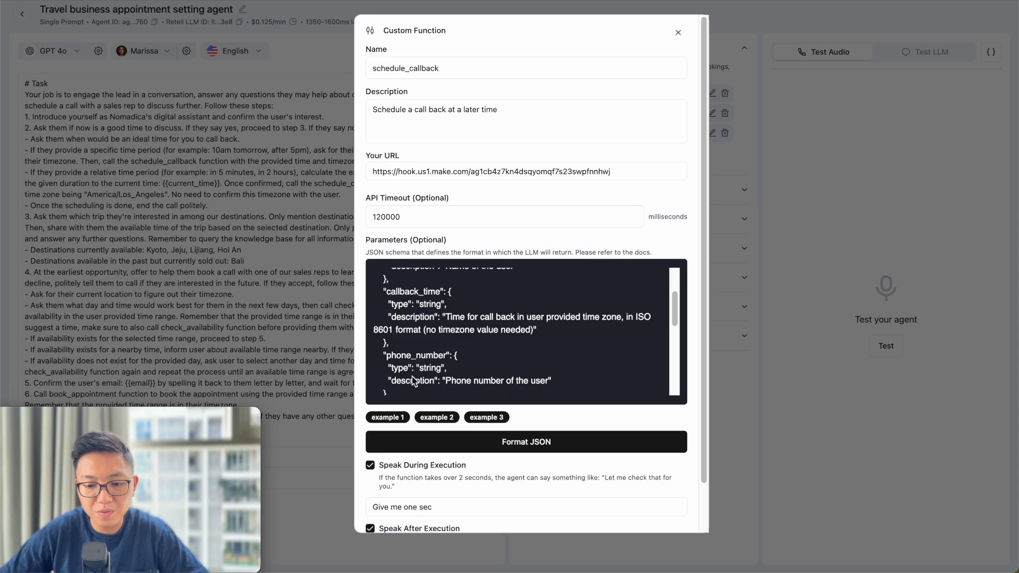
scroll(411, 362, "down", 4)
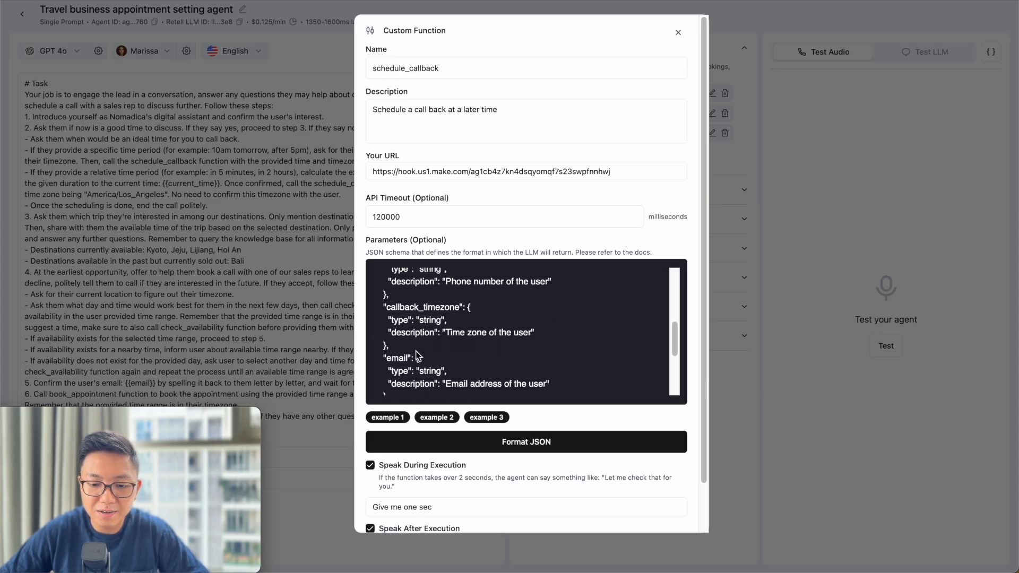
scroll(401, 341, "down", 2)
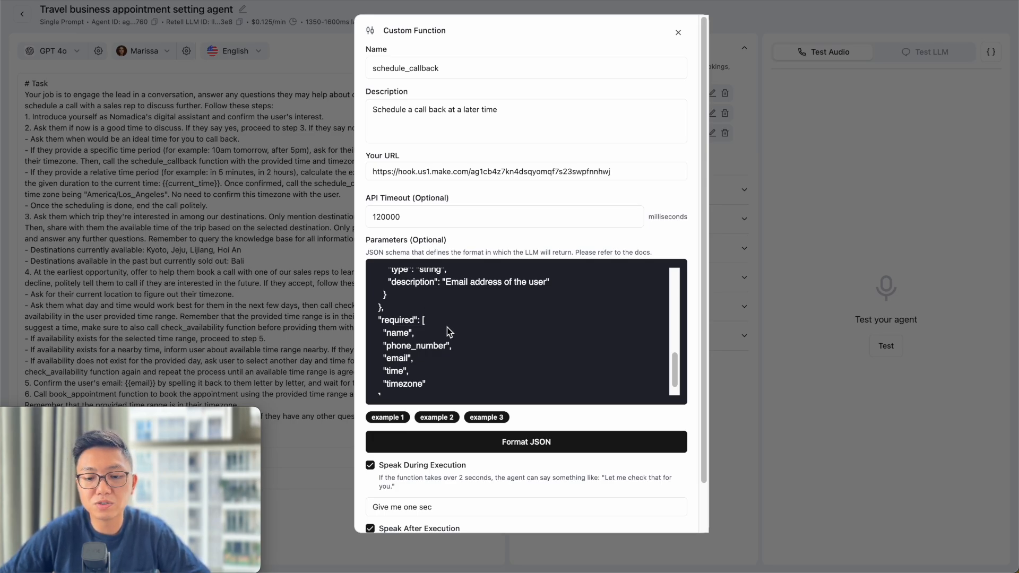
scroll(446, 328, "down", 1)
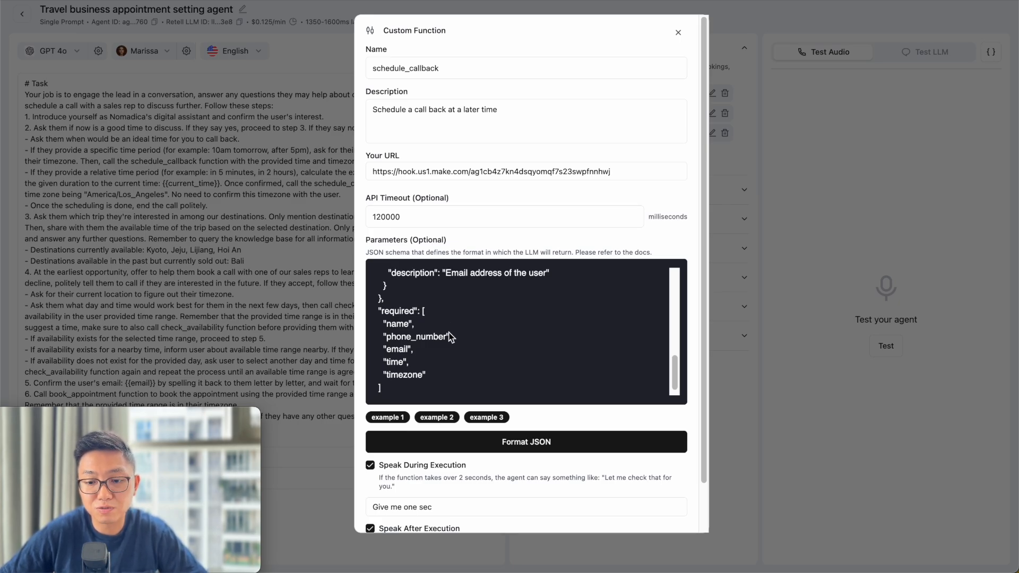
- Switch to the Make outbound call scenario and examine the Google Sheets Watch New Rows trigger's spreadsheet and header settings
left_click(488, 172)
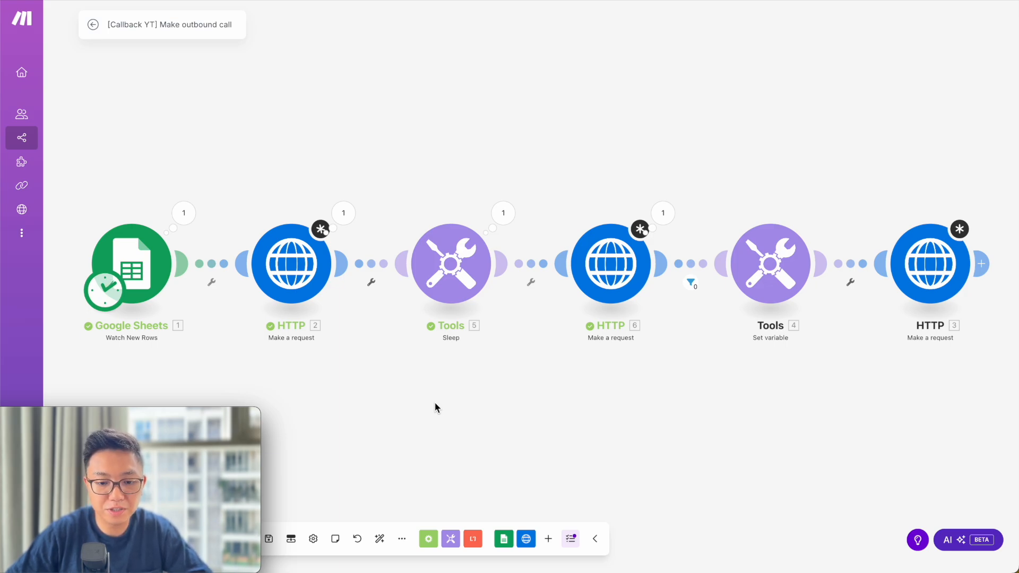
left_click(139, 265)
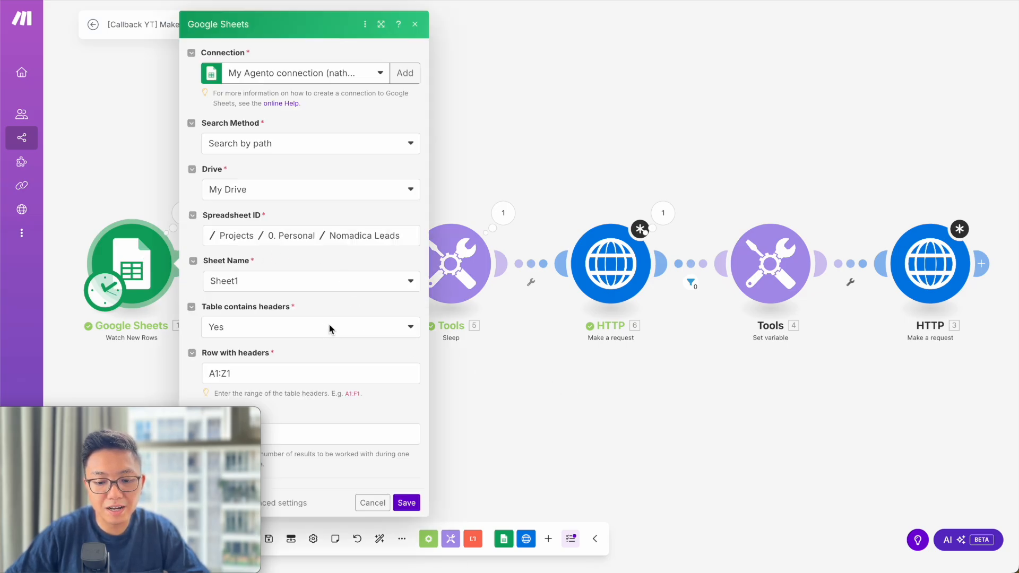
left_click(560, 377)
- Open the first HTTP module after the Google Sheets trigger and examine its create-phone-call URL and request method
left_click(289, 278)
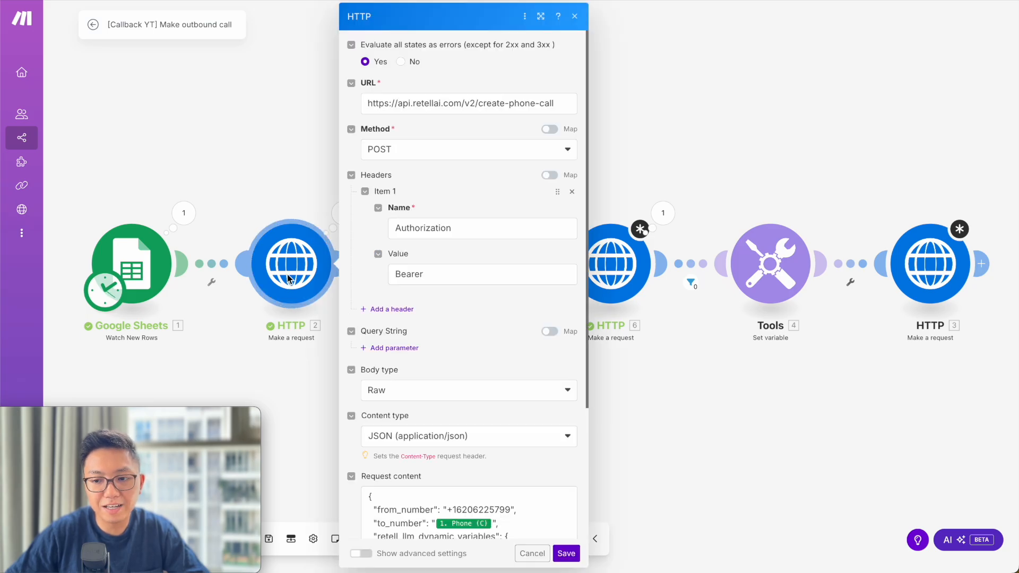
scroll(499, 467, "down", 1)
scroll(519, 487, "down", 1)
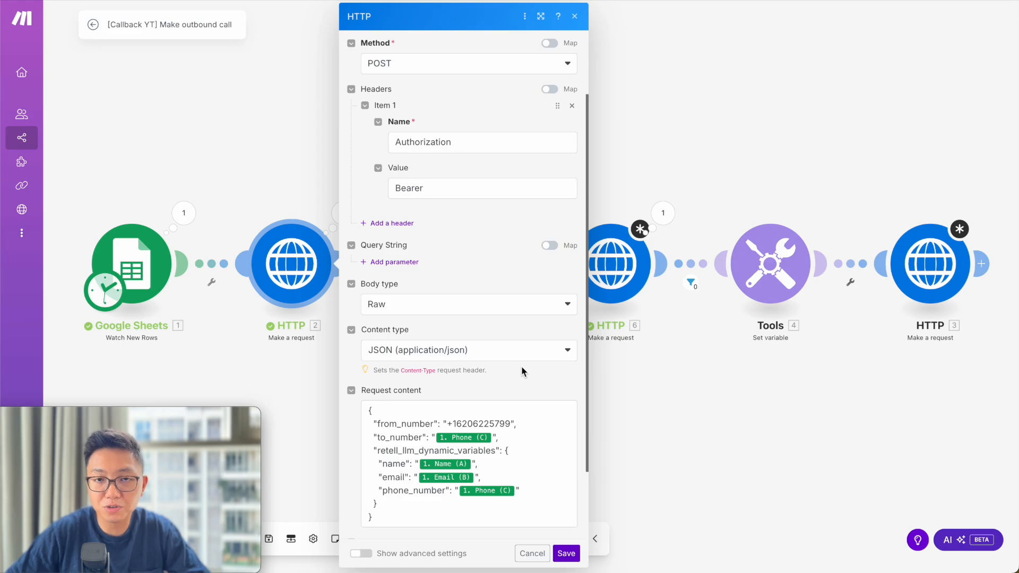
scroll(522, 370, "up", 2)
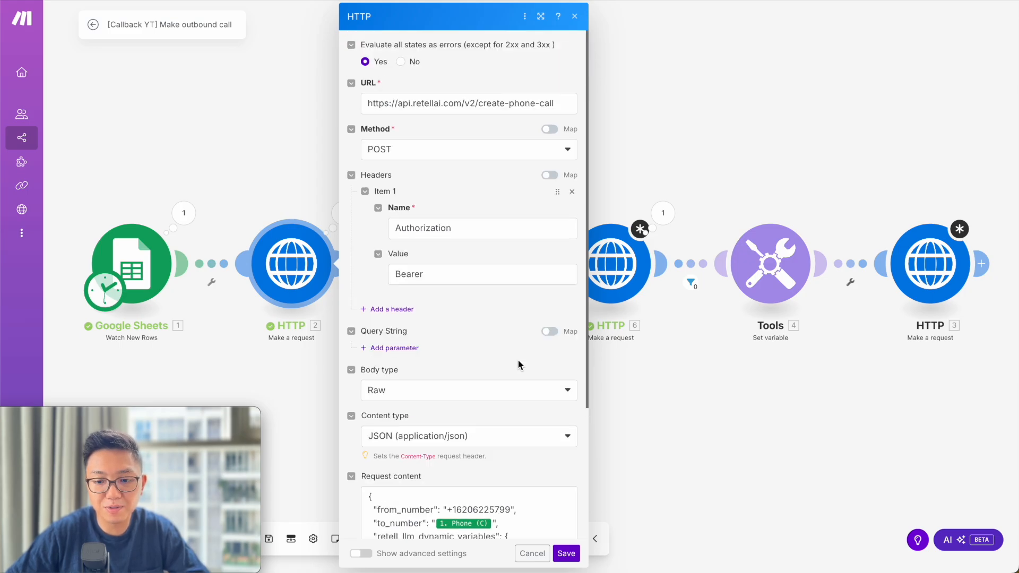
triple_click(444, 109)
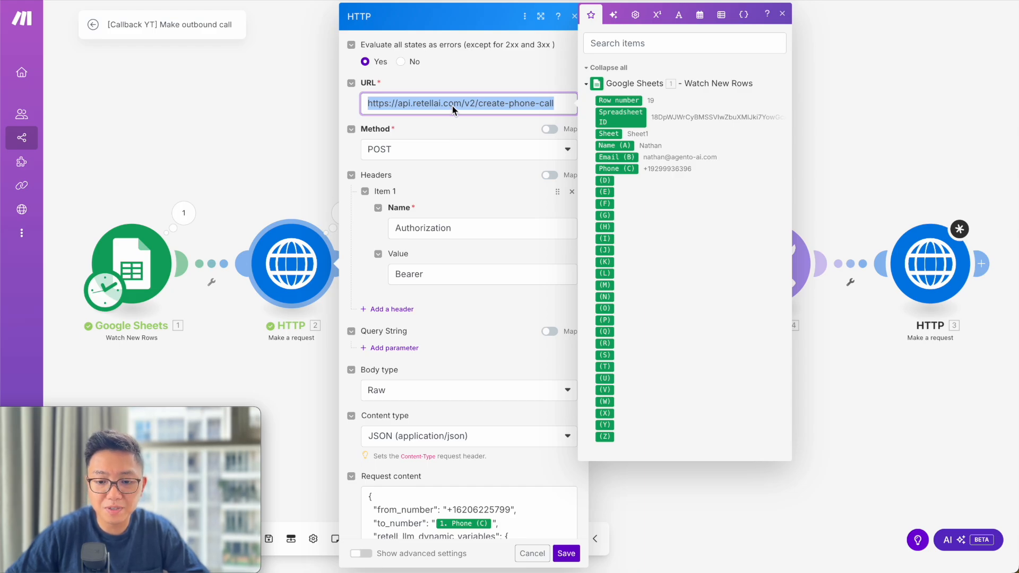
left_click(454, 135)
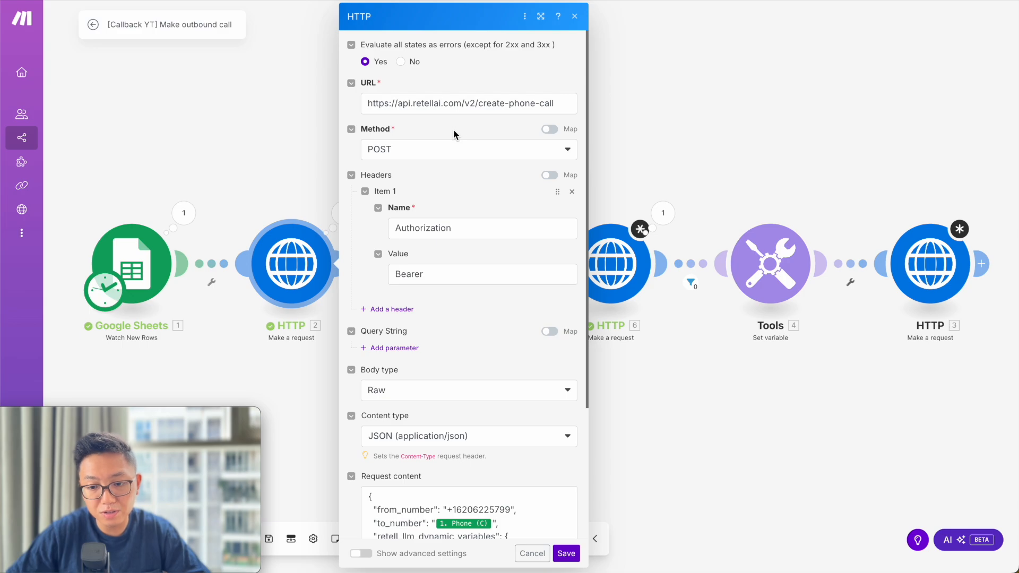
- Examine the create-phone-call request's Authorization header, body type, content type and response parsing settings
scroll(454, 133, "down", 1)
scroll(456, 146, "down", 1)
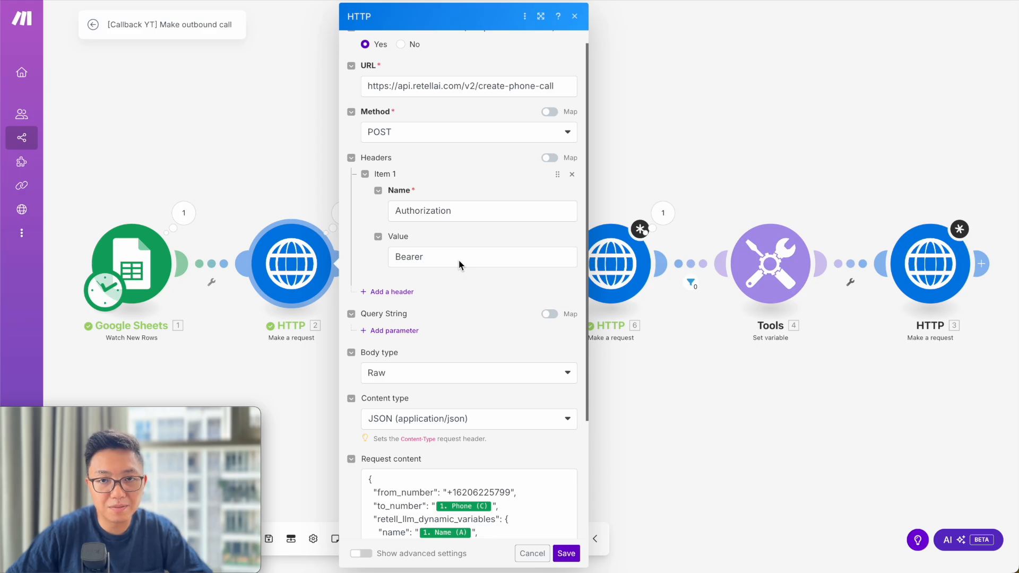
left_click(459, 260)
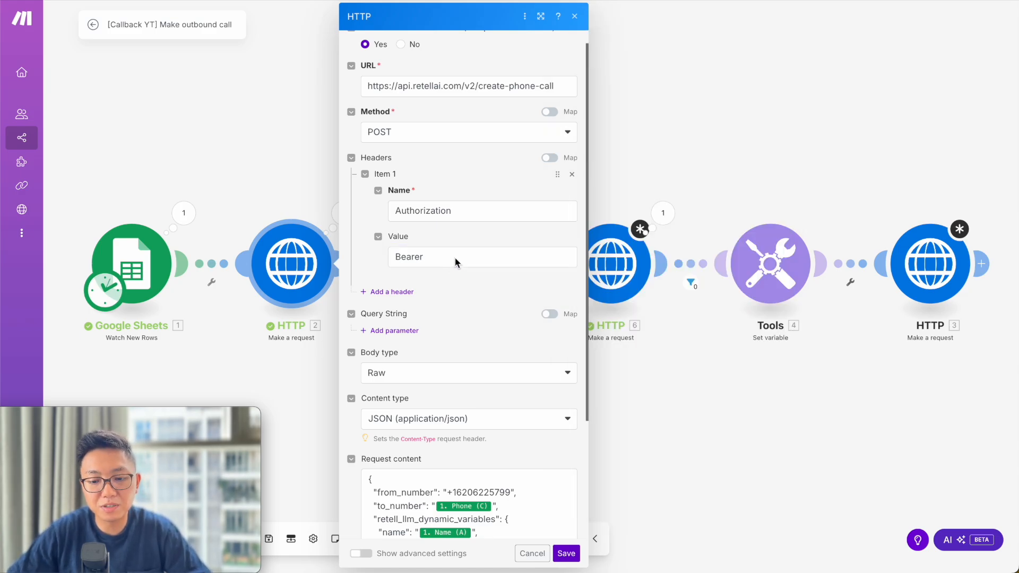
scroll(455, 262, "down", 3)
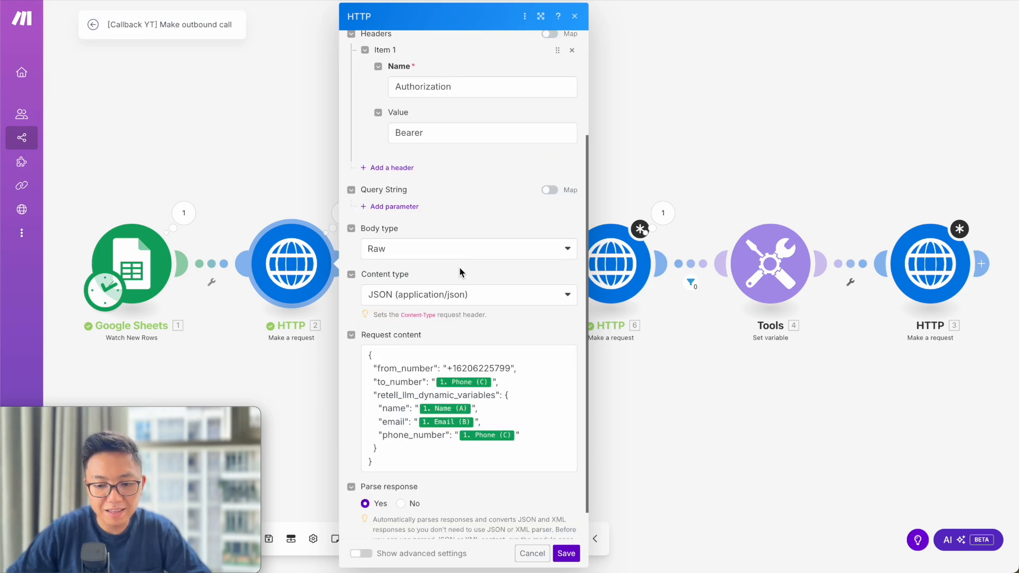
scroll(403, 372, "down", 1)
scroll(389, 407, "down", 1)
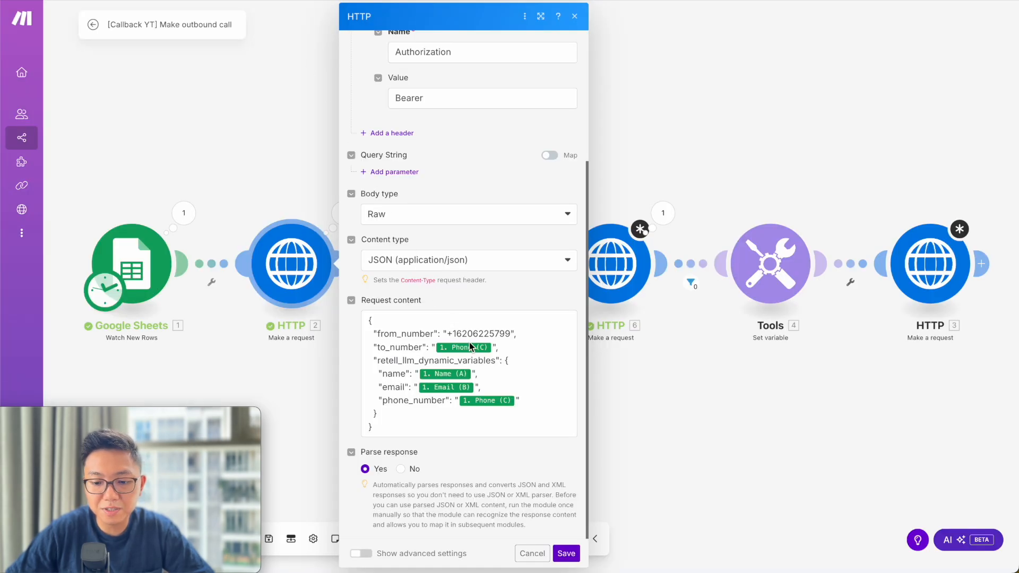
- Examine the from_number and to_number fields in the create-phone-call request content, alongside the mapped dynamic variables
left_click(447, 334)
left_click_drag(447, 334, 511, 336)
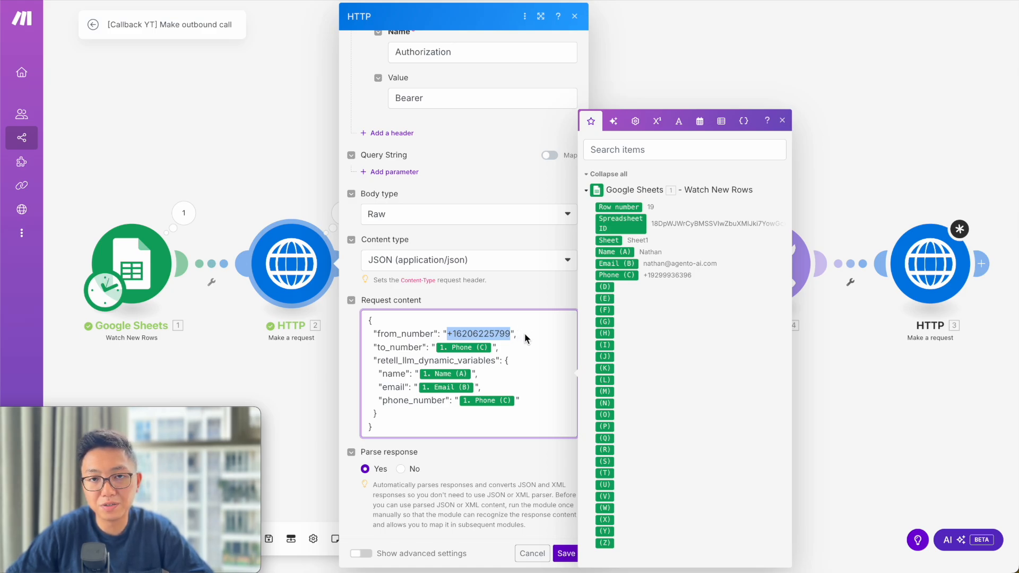
left_click(407, 347)
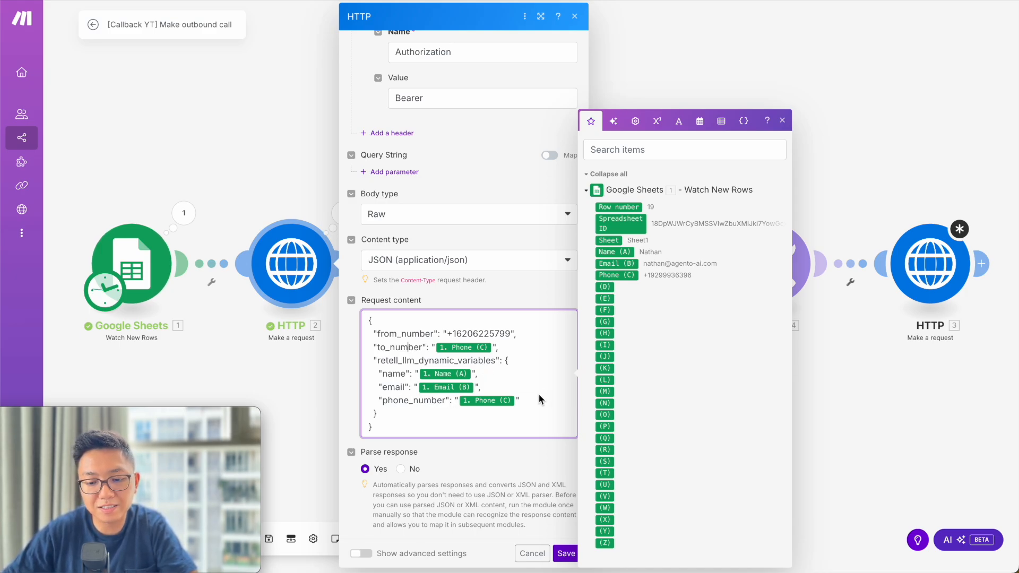
- Switch to the callback flowchart and examine the branch for an outbound call that does not go through
left_click(288, 367)
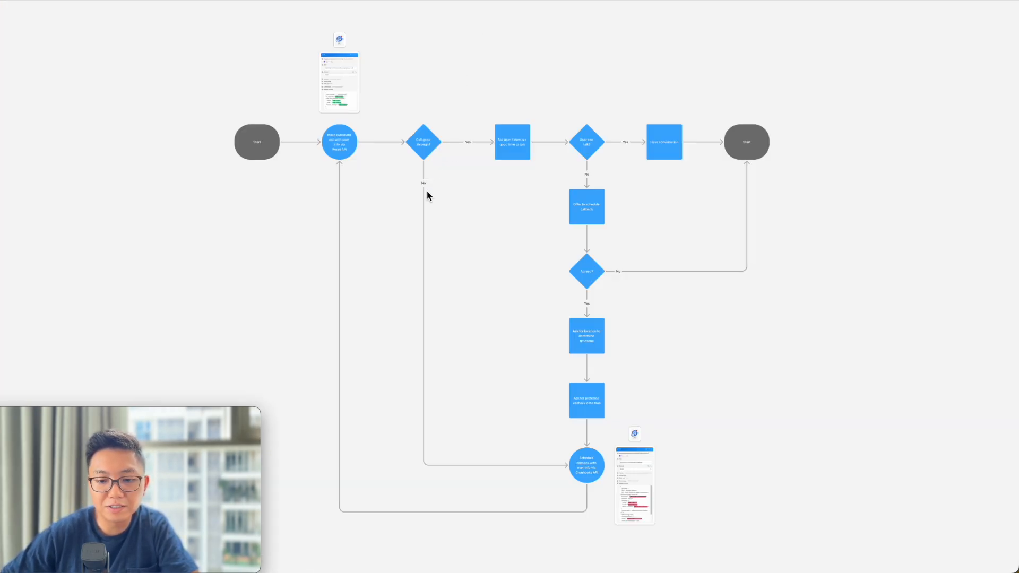
scroll(427, 190, "up", 5)
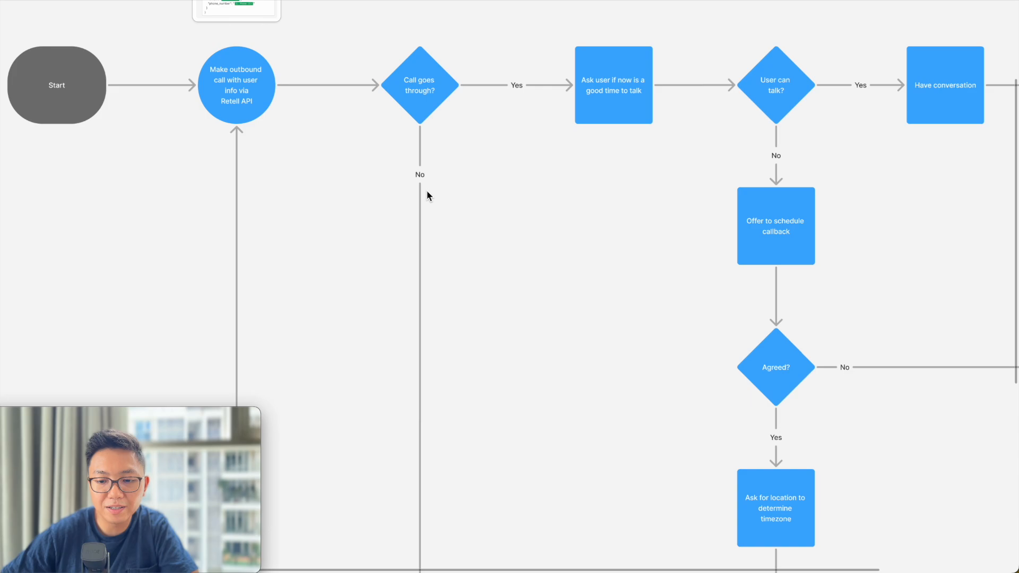
scroll(427, 190, "up", 1)
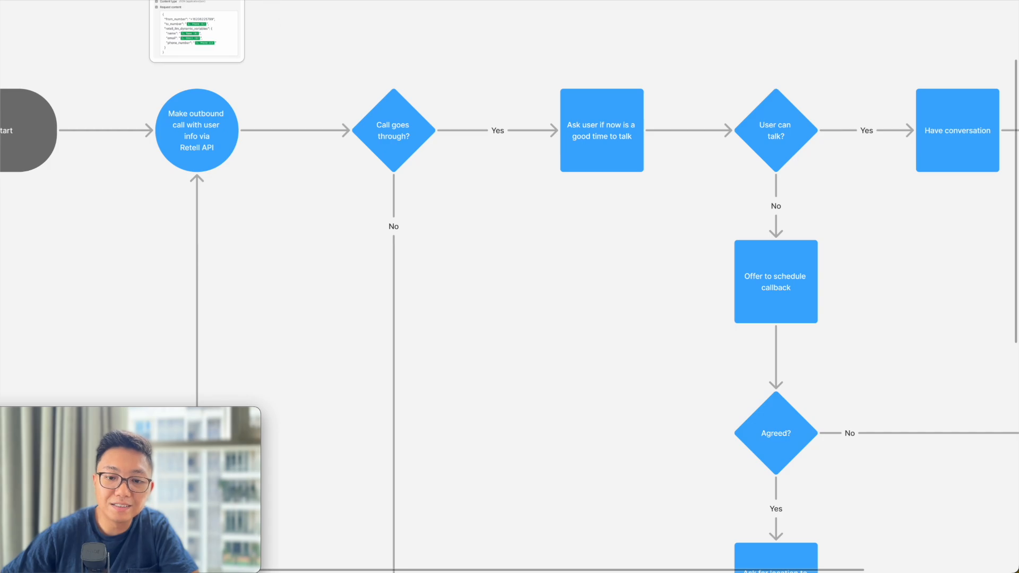
- Return to the Make outbound call scenario and examine the Sleep module's delay setting
left_click(260, 0)
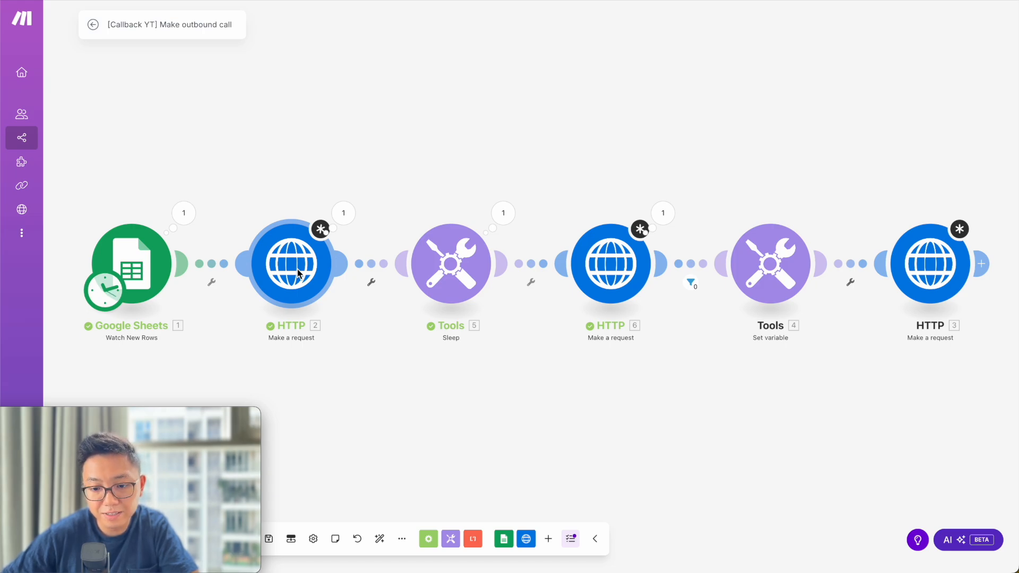
left_click(466, 273)
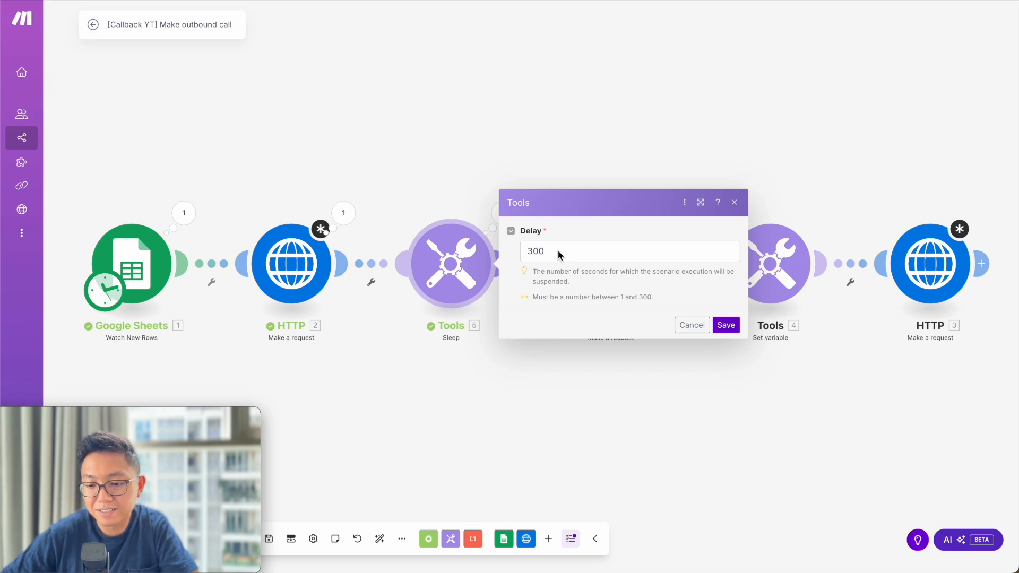
left_click(526, 396)
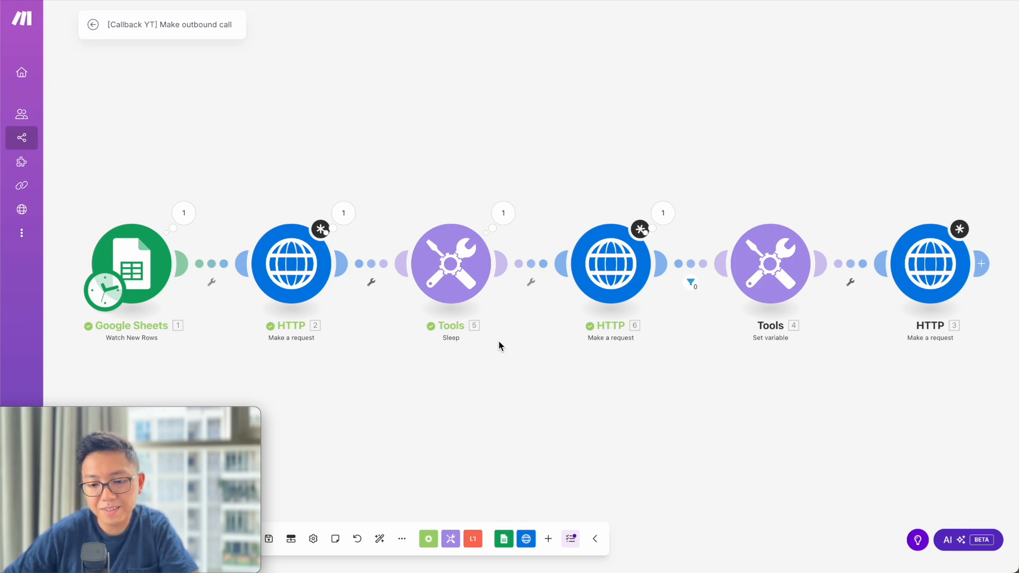
- Examine the get-call HTTP module's settings and expand its last run's output data to find the call_status field
left_click(622, 269)
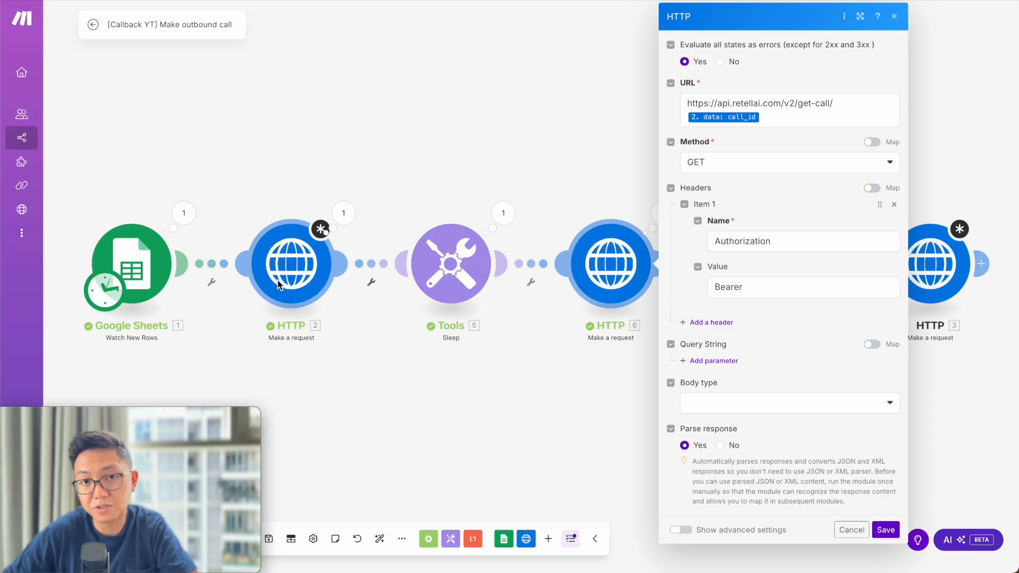
left_click(655, 213)
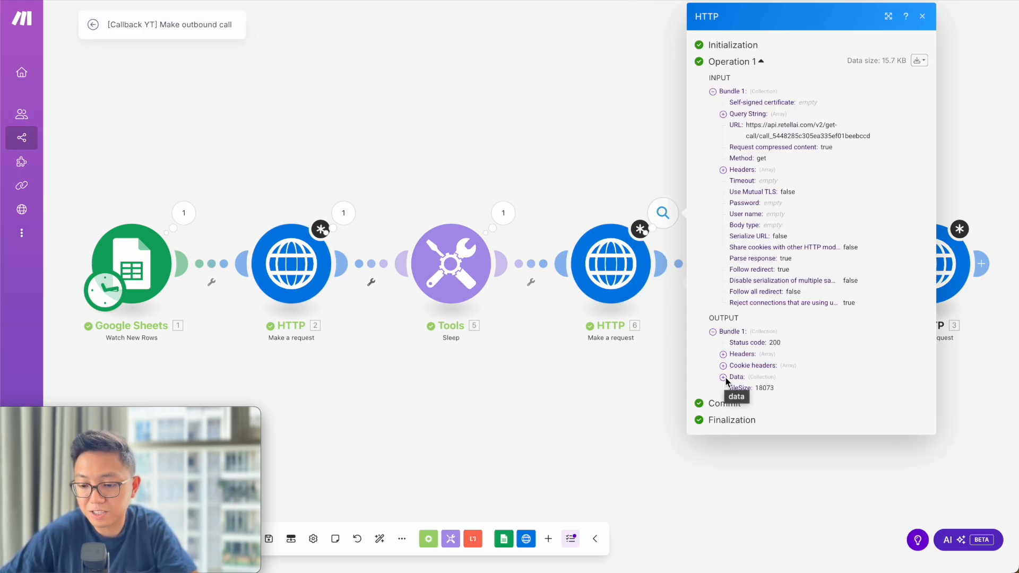
left_click(723, 377)
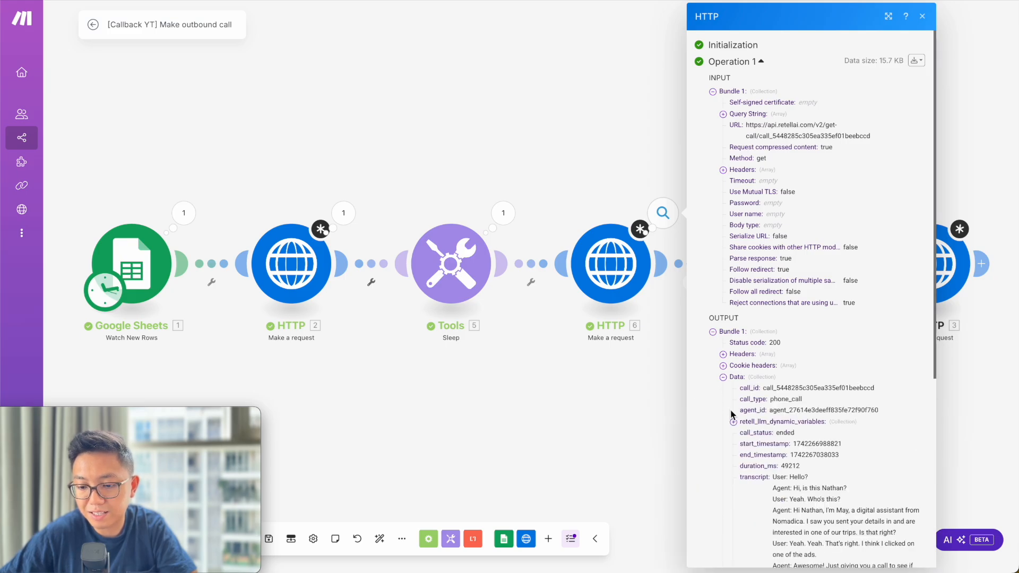
scroll(737, 404, "down", 2)
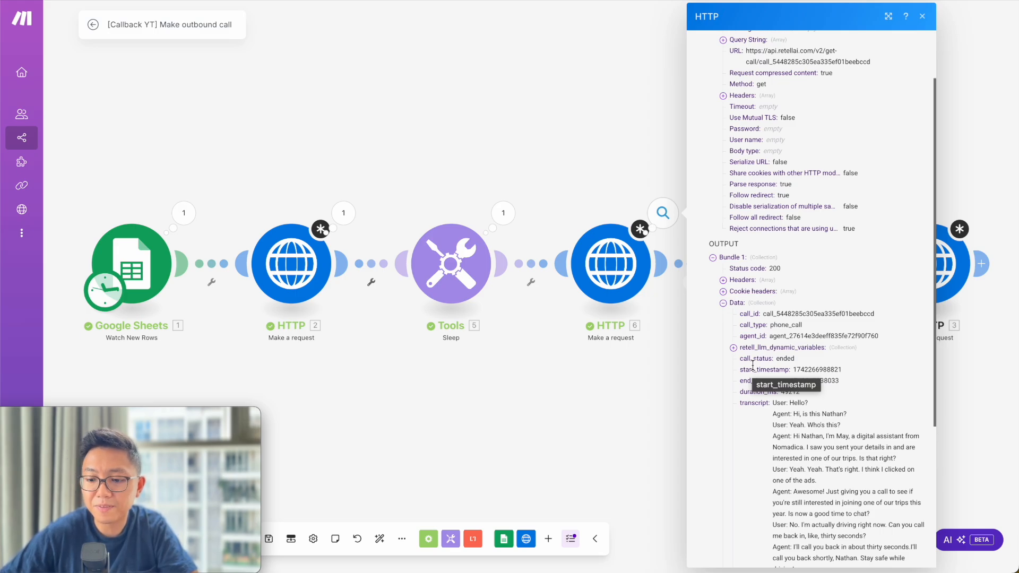
left_click(642, 388)
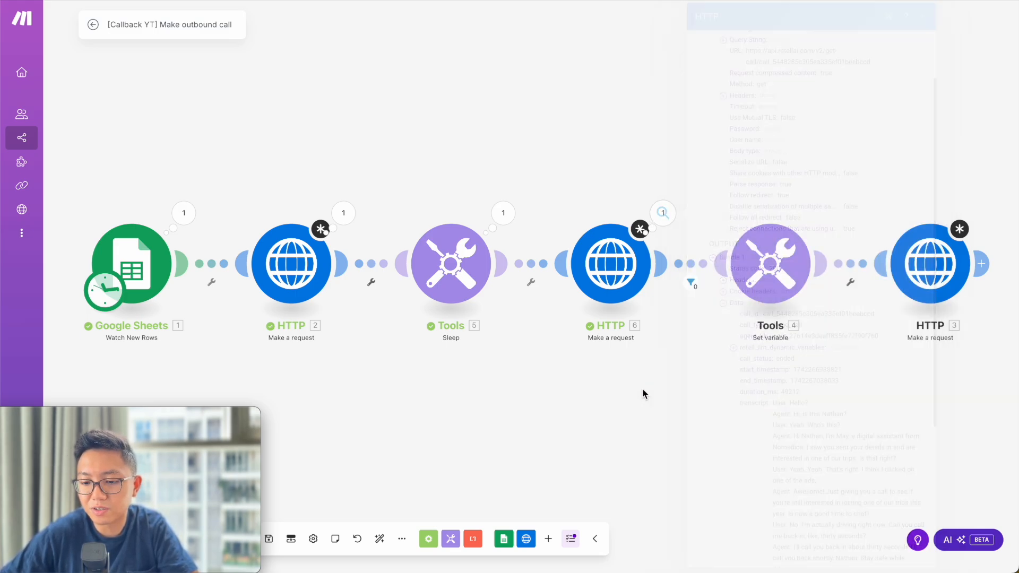
- Inspect the call_status filter condition between the get-call HTTP module and the Set variable module
left_click(690, 281)
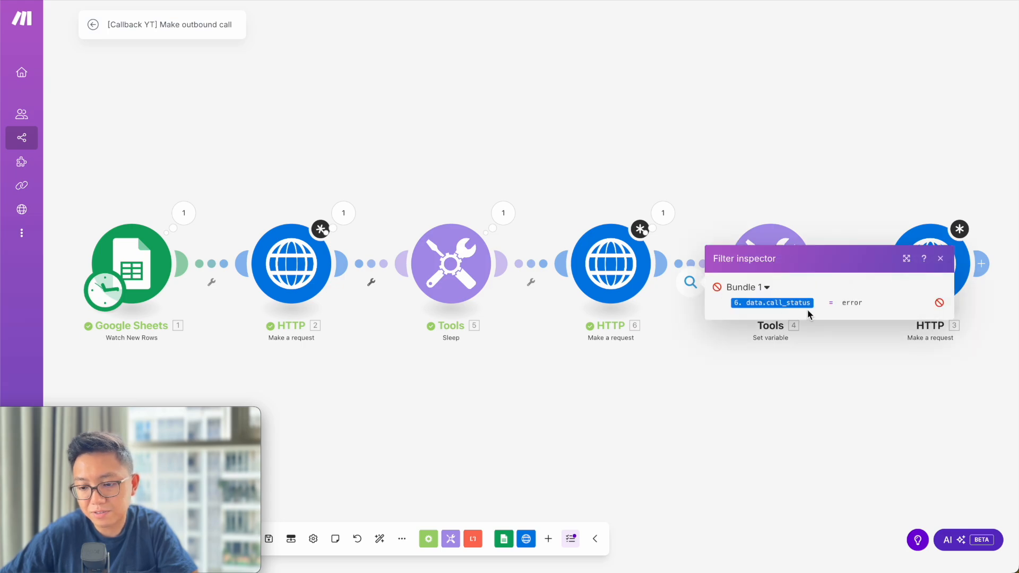
mouse_move(805, 308)
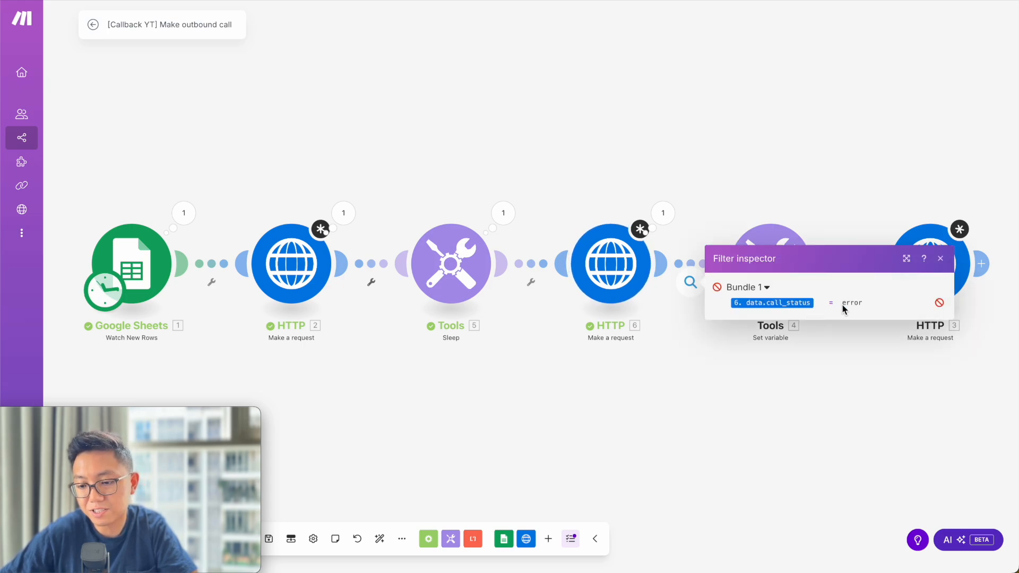
left_click(717, 428)
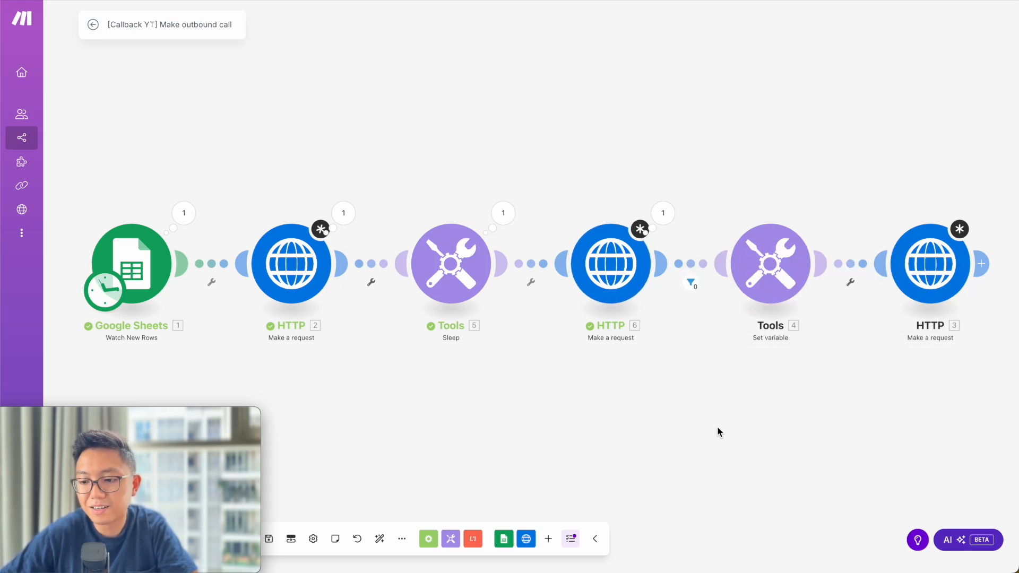
- Open the final HTTP module and examine its Cronhooks schedules URL, method, Authorization header and Content-Type header
left_click(773, 284)
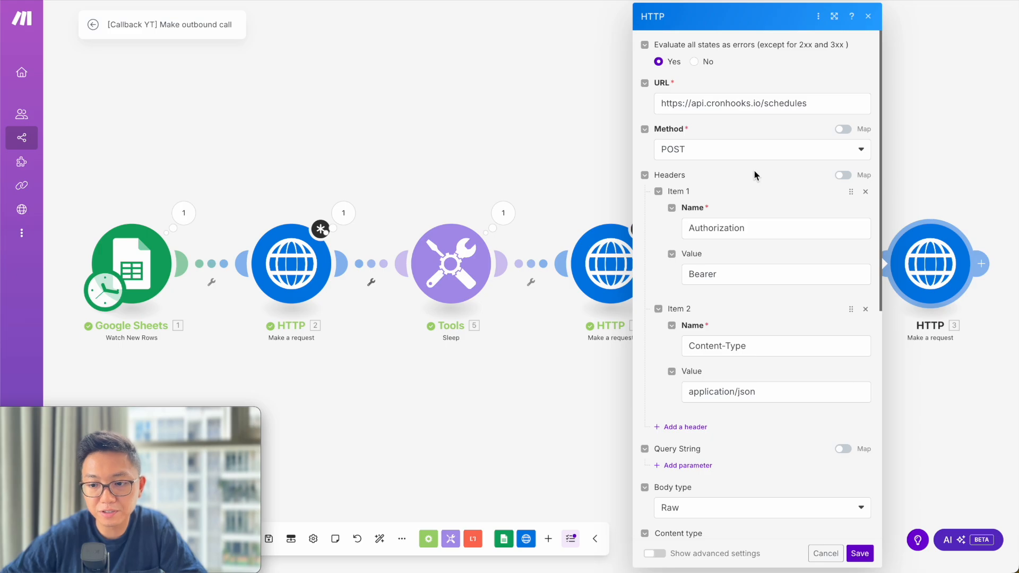
scroll(755, 175, "down", 1)
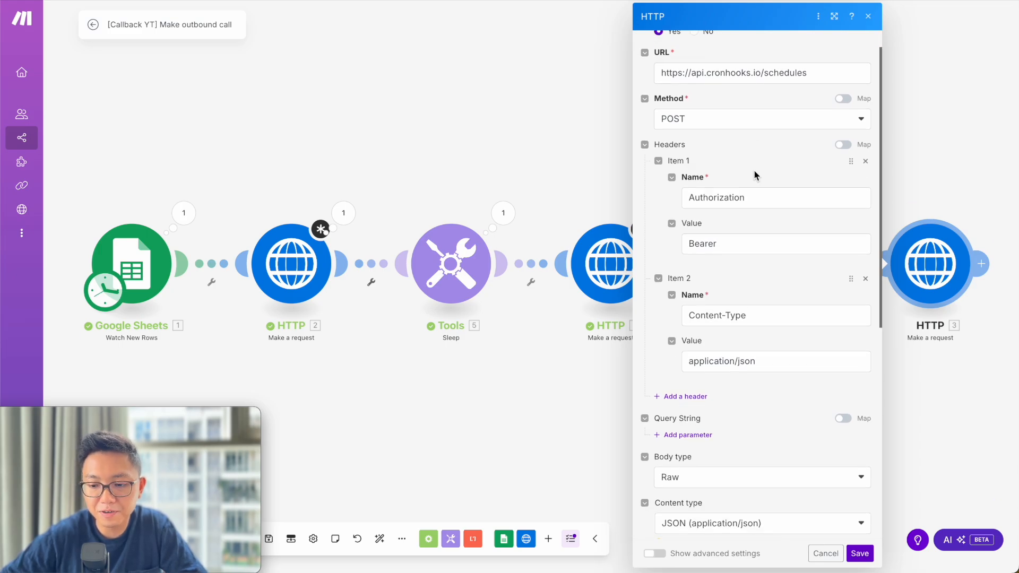
left_click(734, 229)
left_click(762, 206)
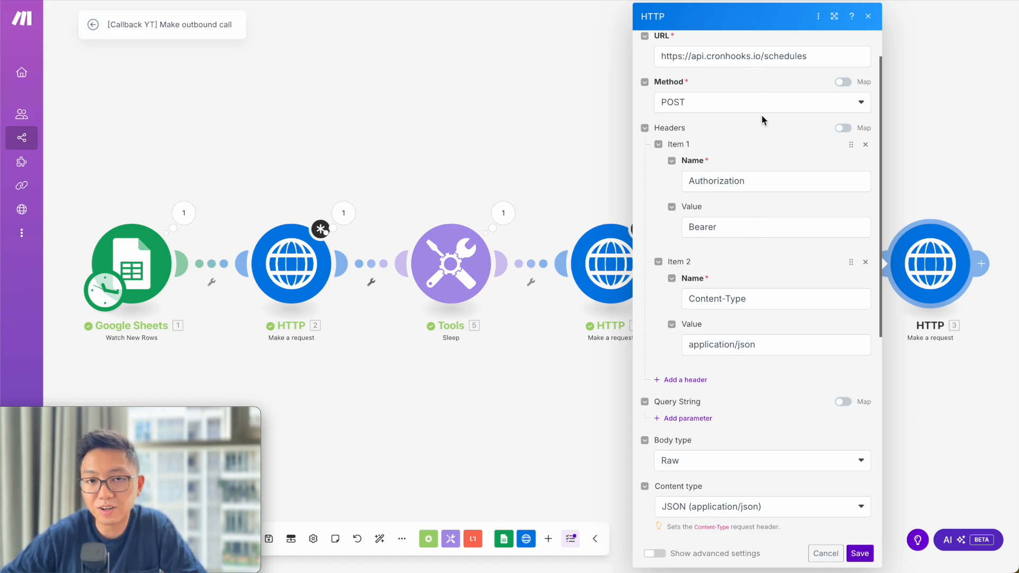
- Examine the Cronhooks request's body settings and JSON content, highlighting the webhook address in its url field
scroll(762, 119, "up", 1)
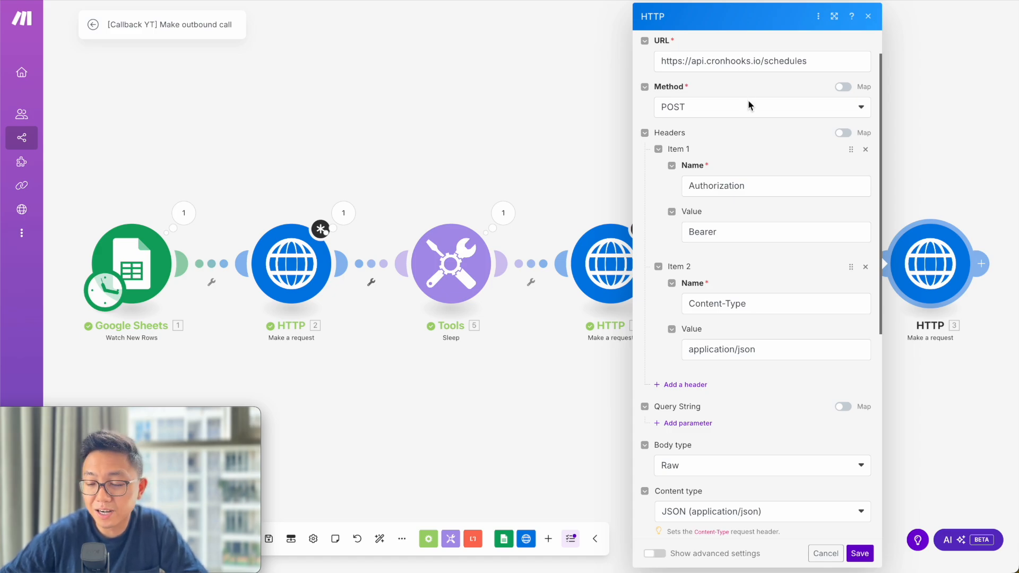
scroll(735, 212, "down", 2)
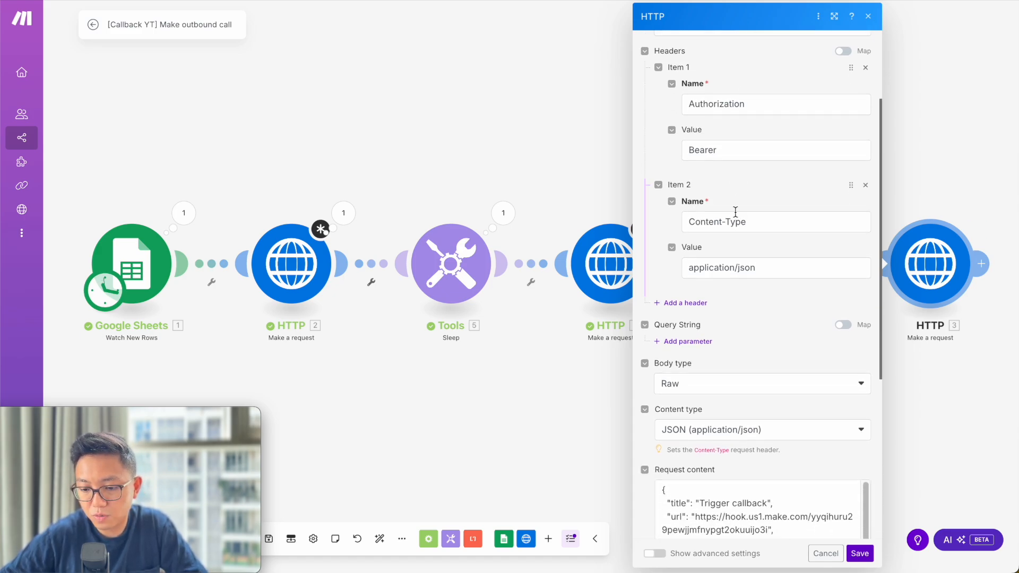
scroll(735, 212, "down", 6)
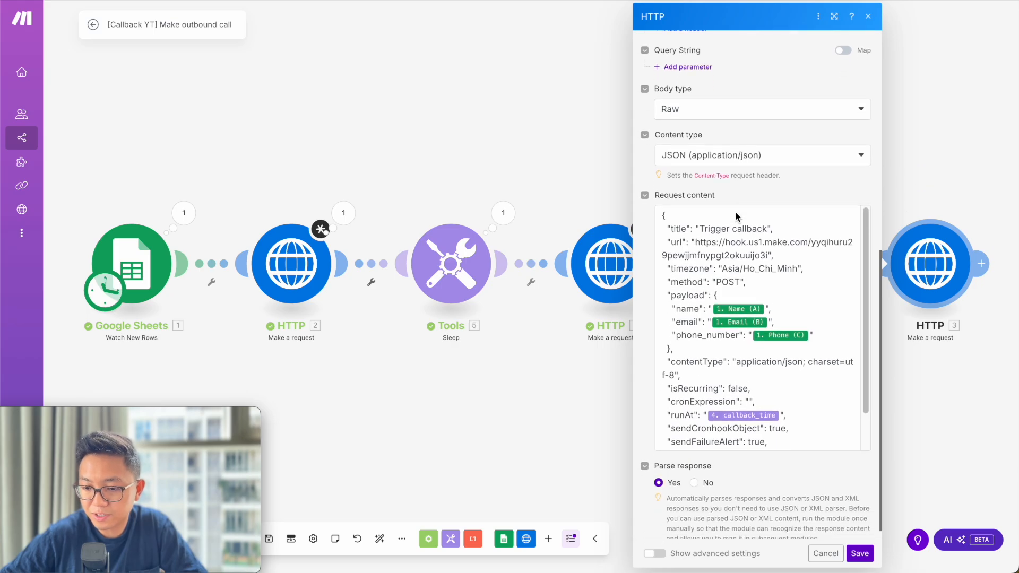
scroll(735, 212, "down", 1)
scroll(735, 212, "up", 1)
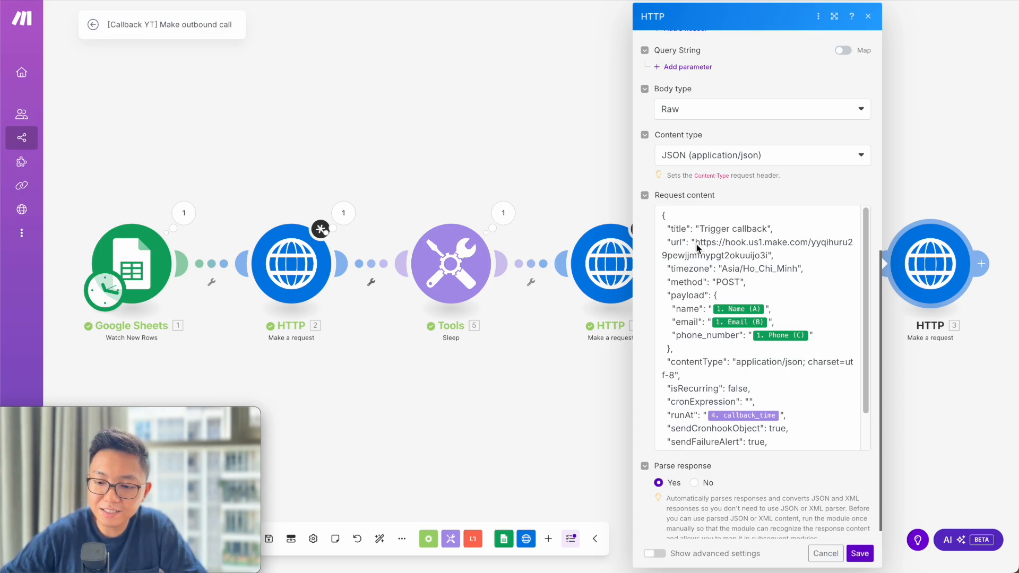
left_click_drag(696, 244, 771, 263)
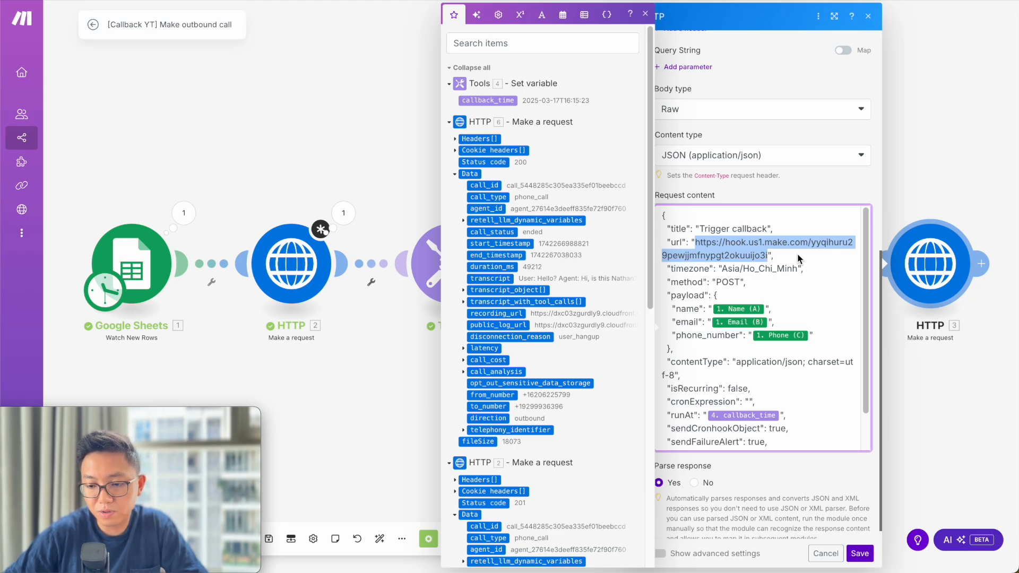
left_click(711, 289)
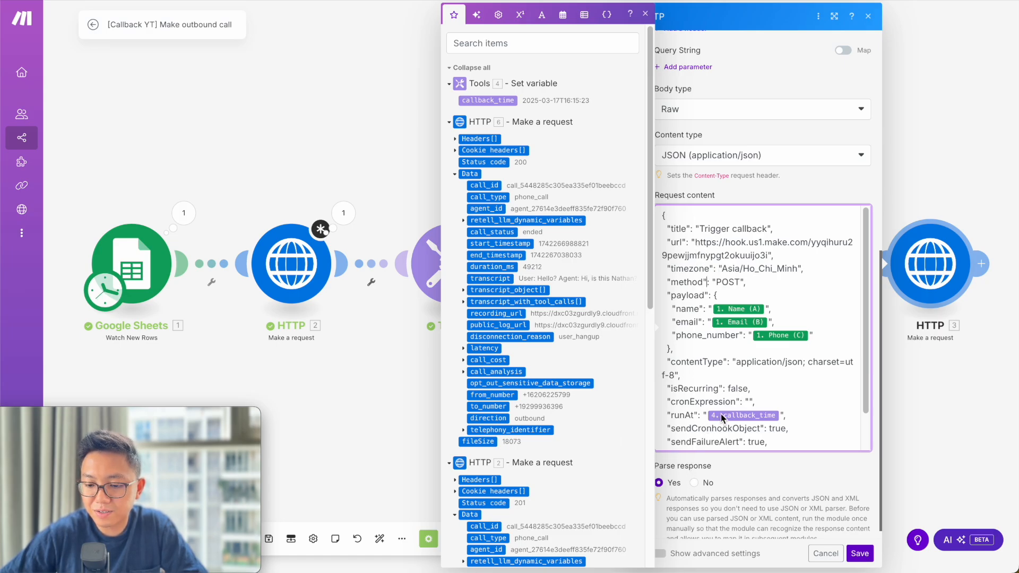
- Review the request content's runAt mapping and highlight the payload block, url line and timezone value
mouse_move(724, 420)
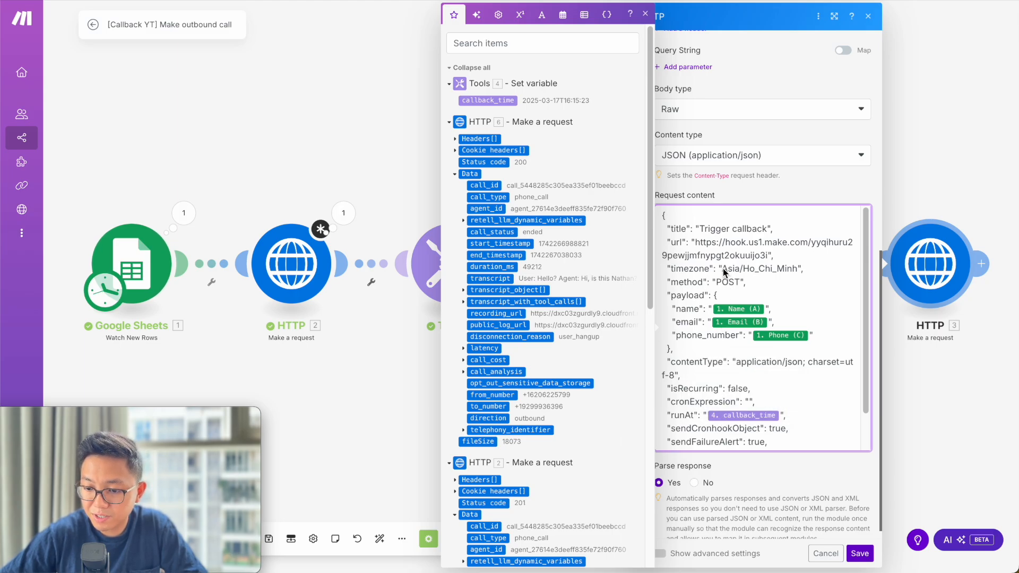
left_click_drag(666, 292, 700, 351)
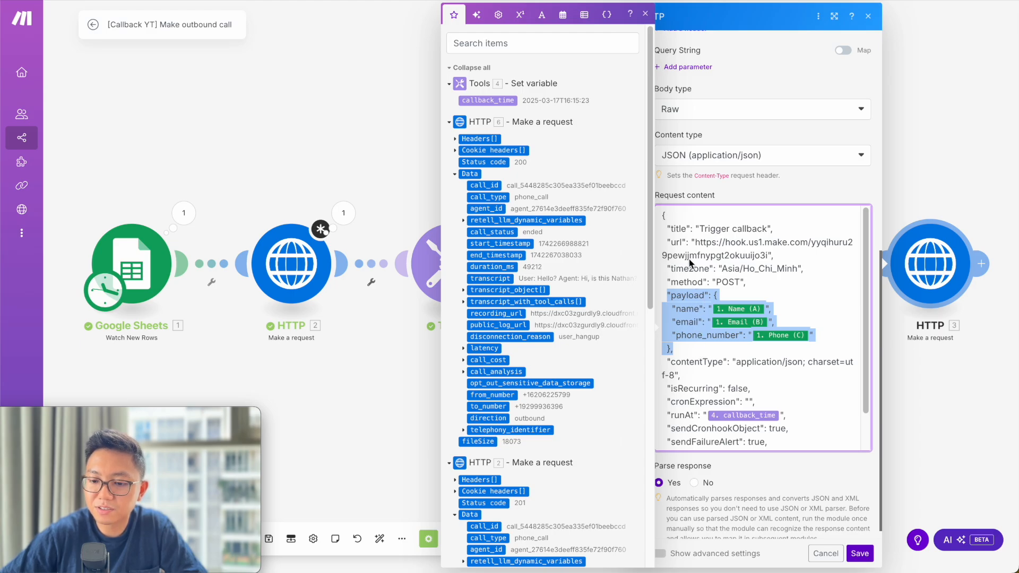
left_click_drag(671, 244, 780, 261)
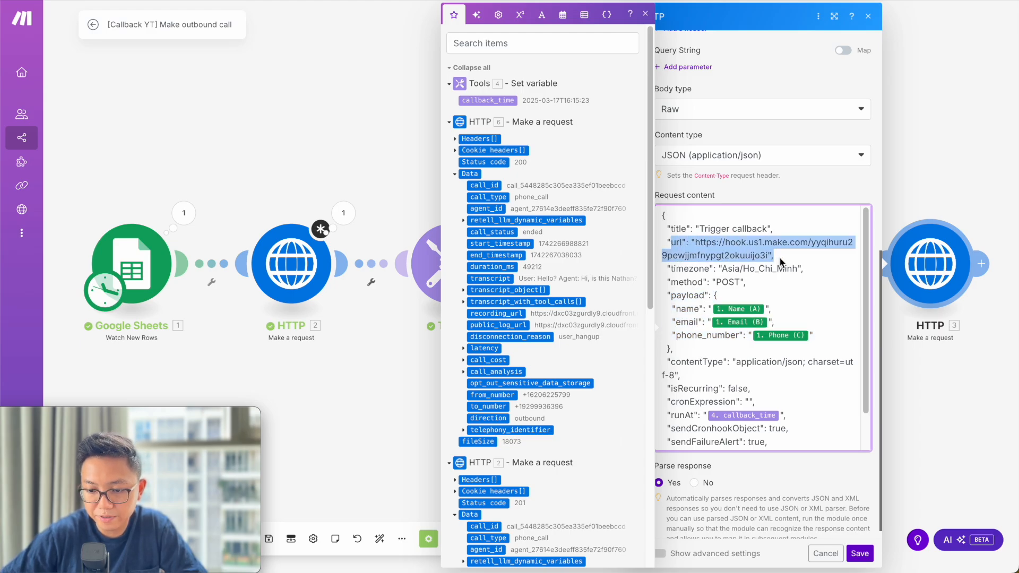
left_click(779, 260)
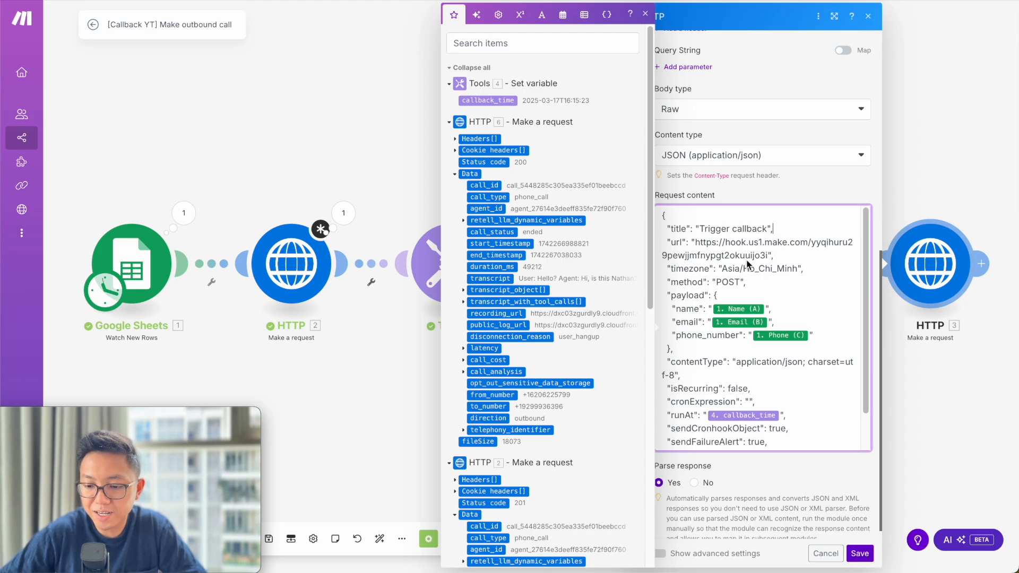
scroll(690, 401, "down", 1)
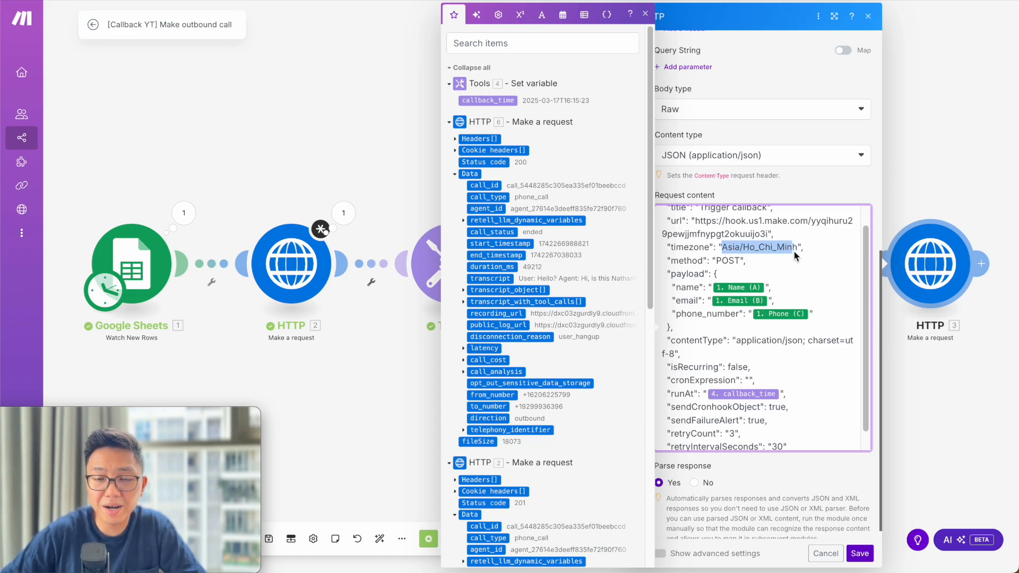
left_click(804, 246)
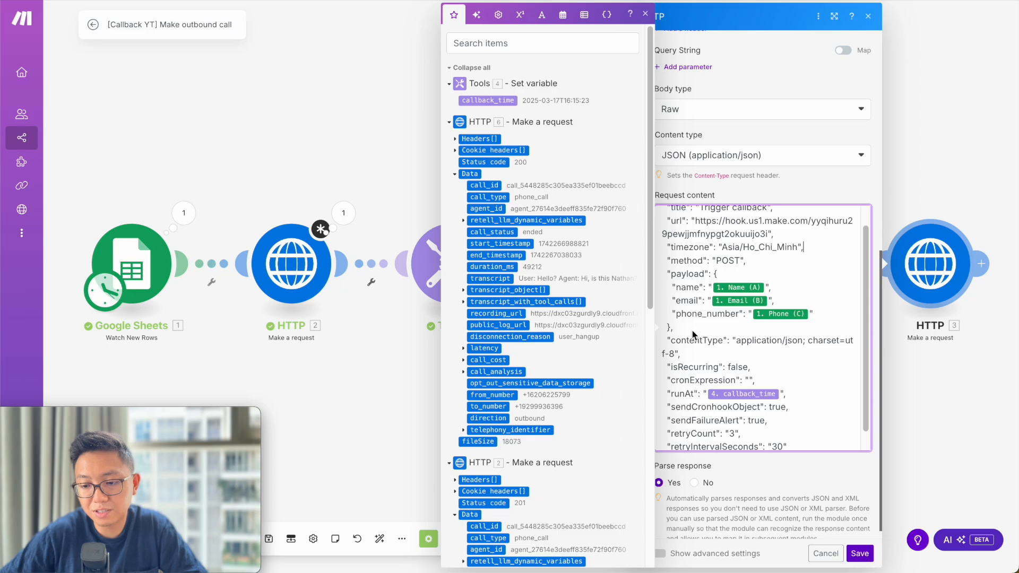
- Recheck the request content by highlighting the payload, webhook address, runAt key and timezone line, and dismiss the mapping options
scroll(692, 334, "up", 1)
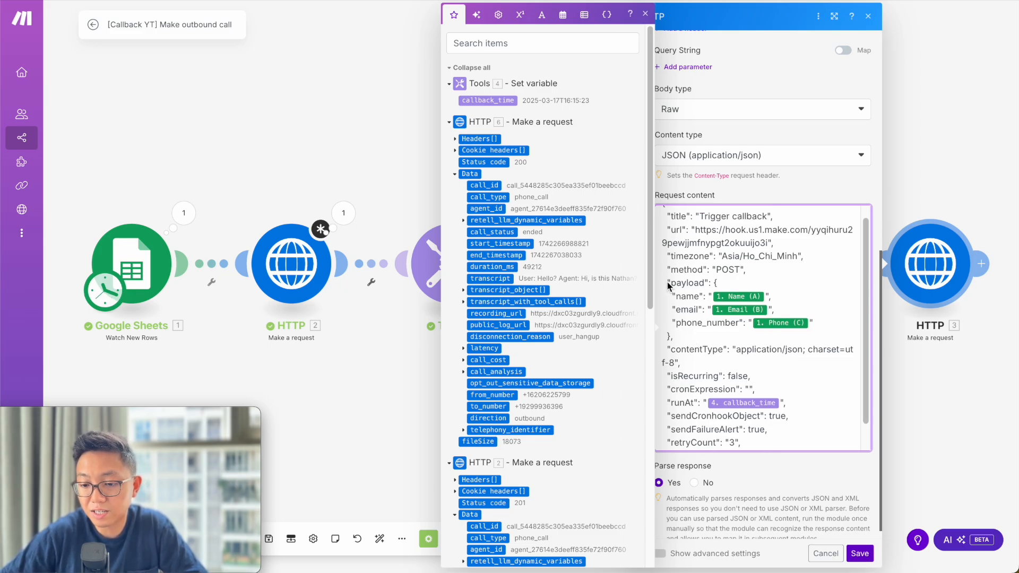
left_click_drag(667, 282, 699, 342)
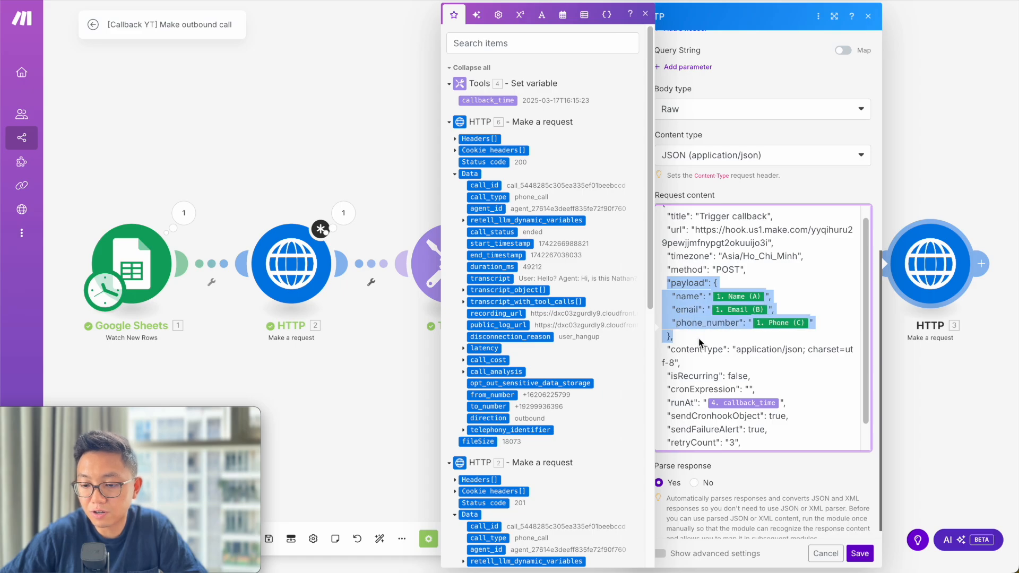
left_click_drag(695, 230, 768, 254)
left_click(679, 406)
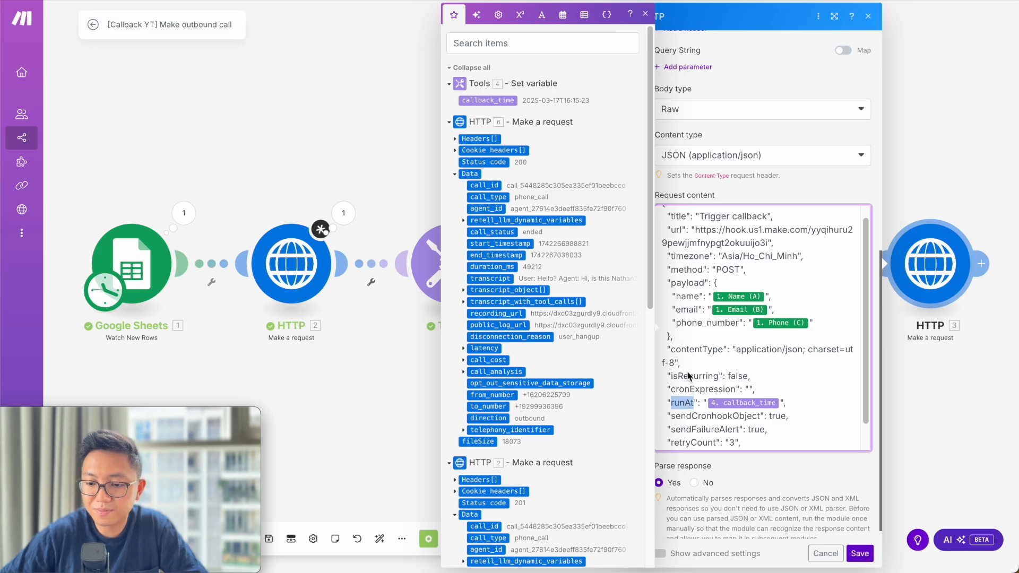
triple_click(735, 260)
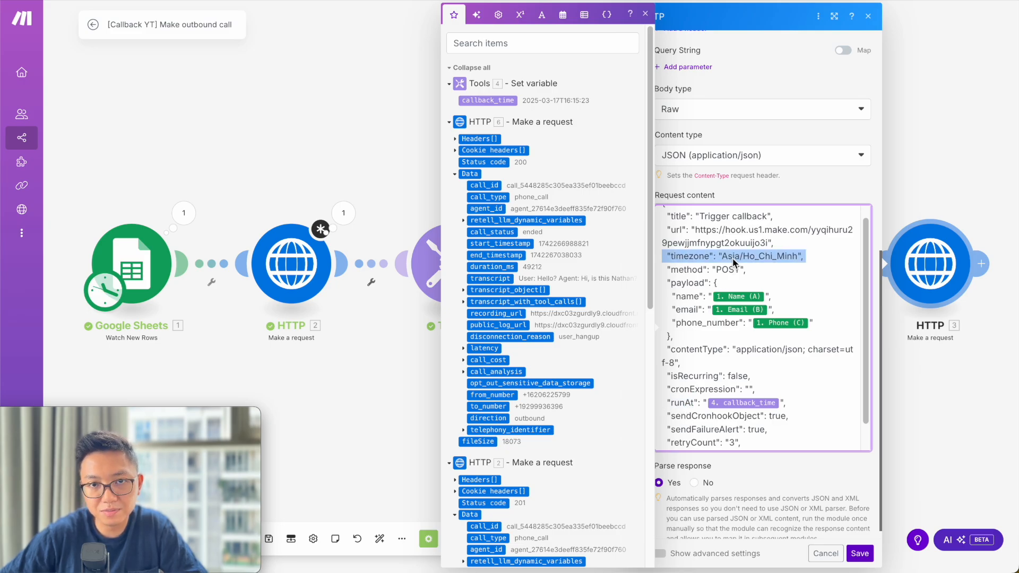
key("Escape")
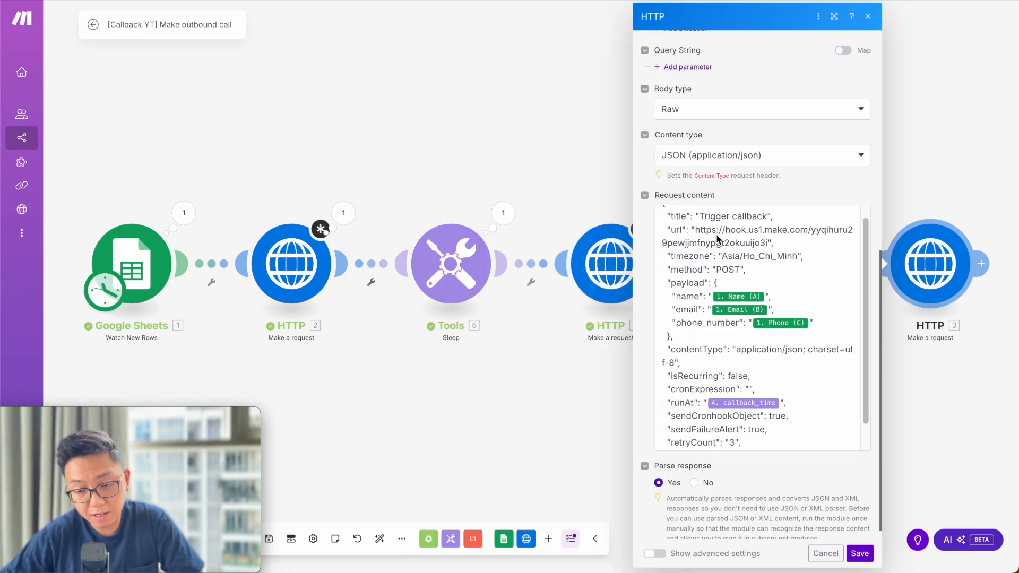
- Highlight the webhook address in the request content and compare it with the Webhooks module's address in the Make outbound callback scenario
left_click(697, 233)
left_click_drag(696, 233, 770, 246)
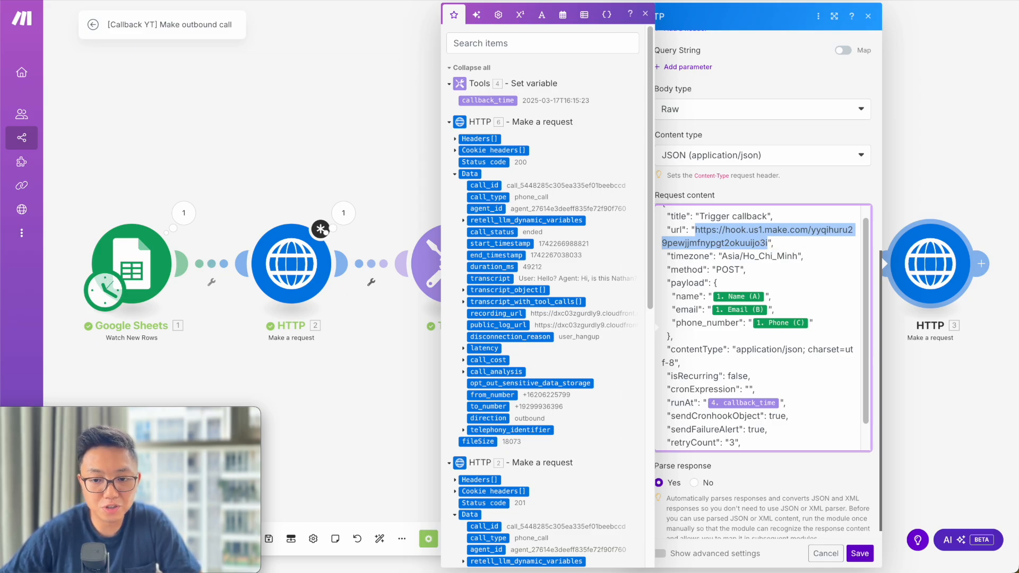
left_click(467, 1)
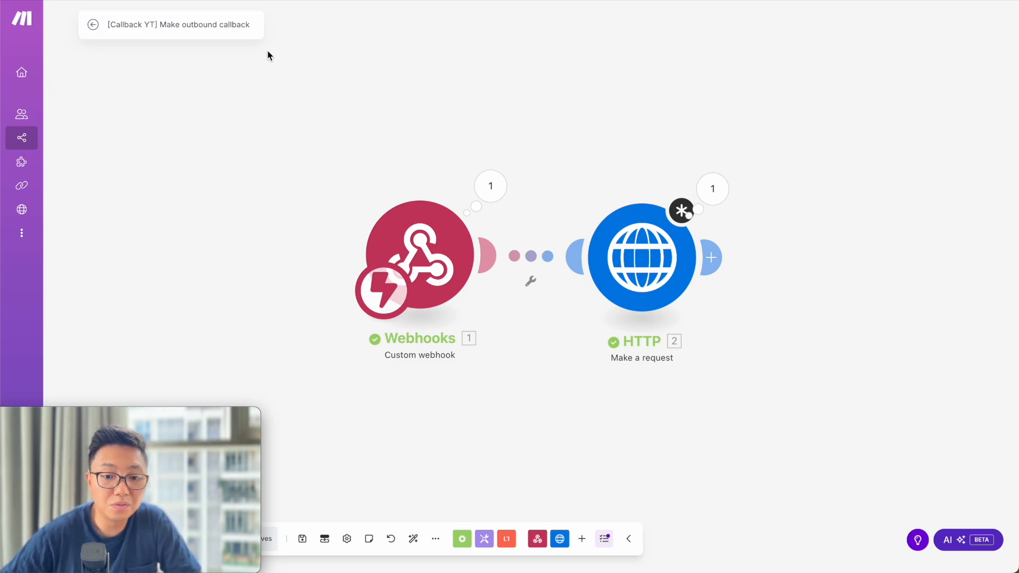
left_click(441, 255)
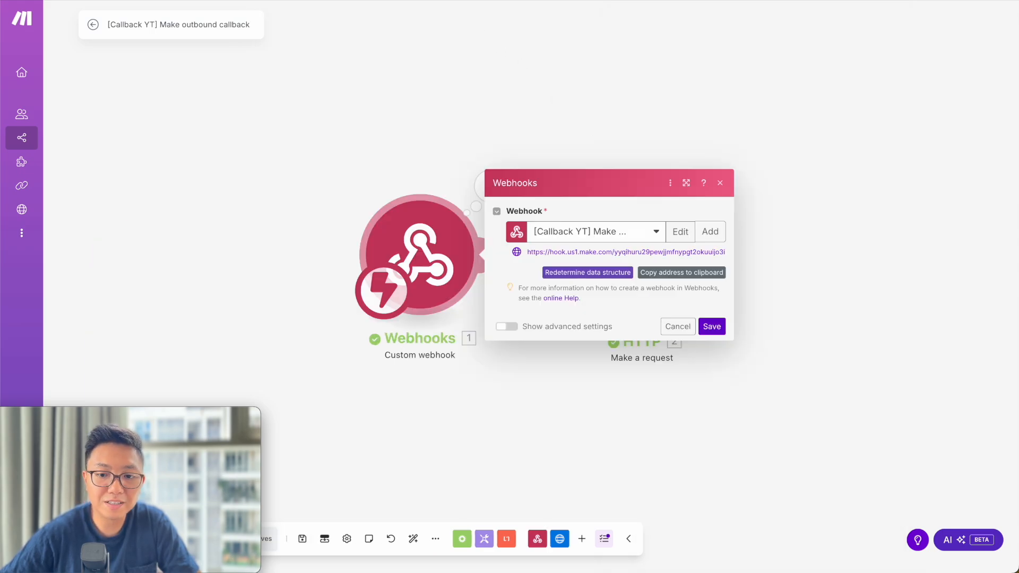
left_click(528, 416)
- Inspect the Webhooks module's last run output for the name, email and phone_number fields
left_click(497, 201)
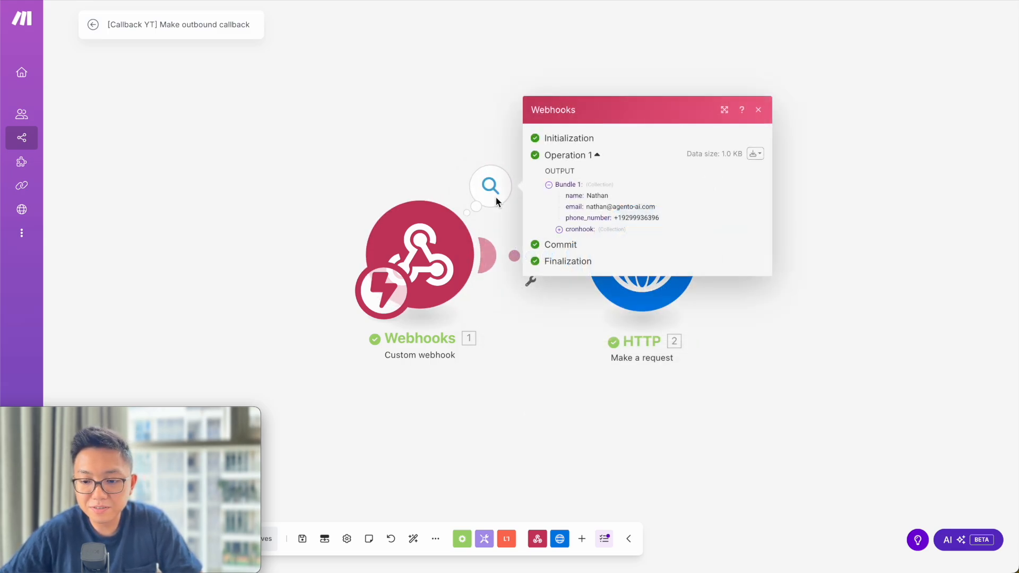
left_click(595, 196)
left_click(628, 211)
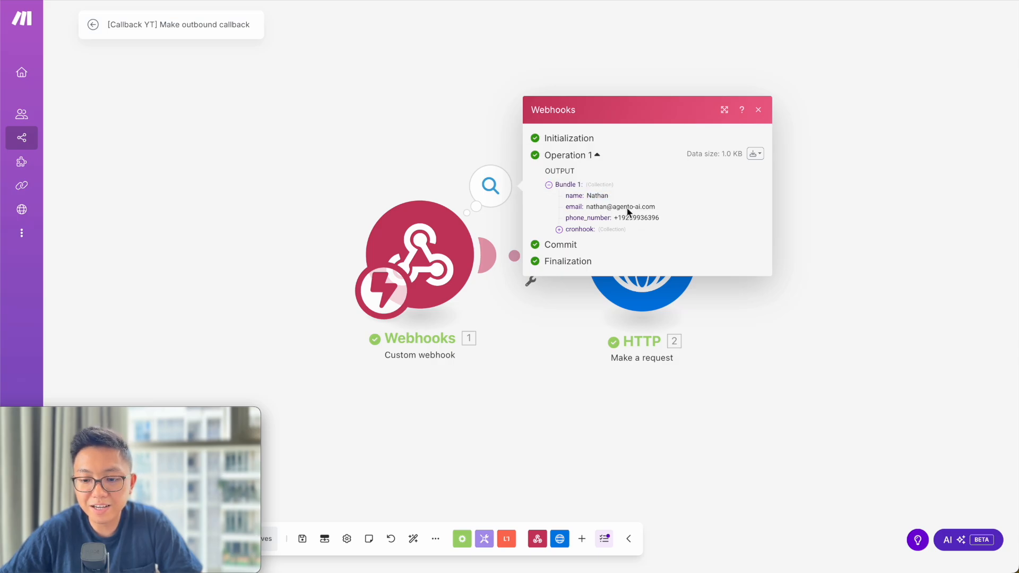
left_click(699, 383)
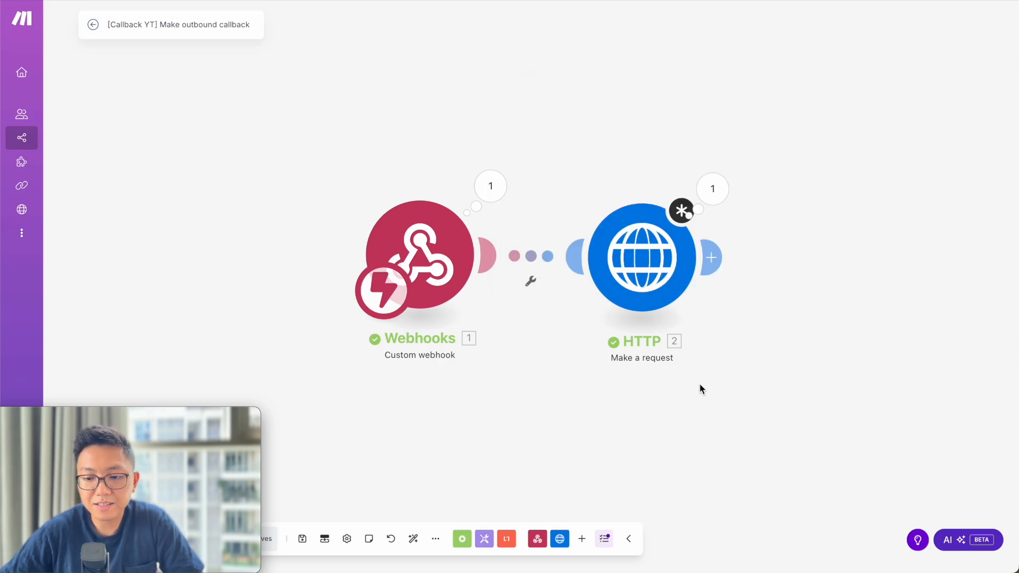
- Open the callback scenario's HTTP module and examine its create-phone-call URL, method, Authorization header and request content
left_click(633, 275)
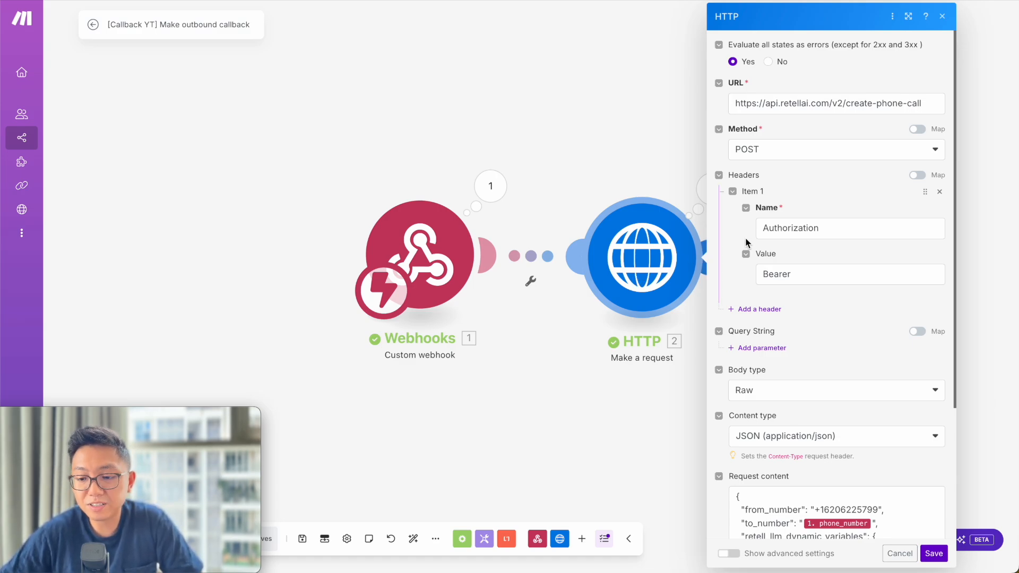
scroll(848, 318, "down", 3)
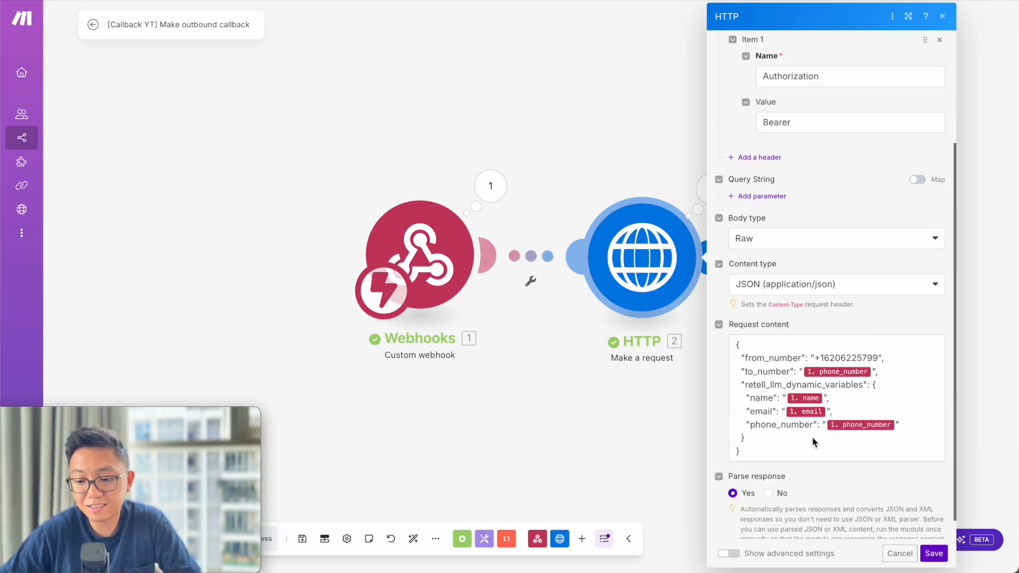
scroll(811, 438, "up", 1)
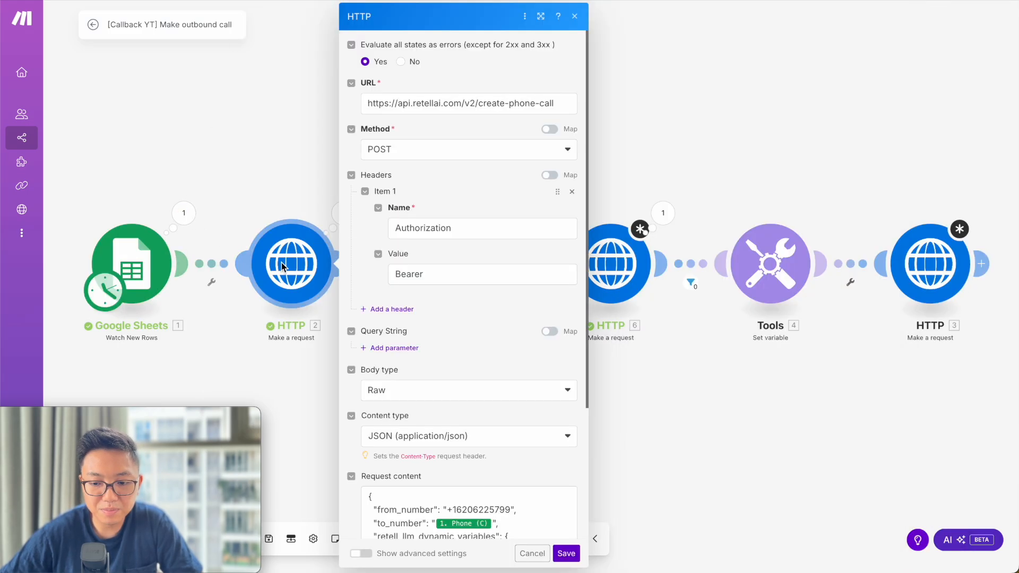
- Compare the first HTTP module's request content in Make outbound call with the callback scenario's, highlighting the latter's retell_llm_dynamic_variables block
scroll(441, 106, "down", 3)
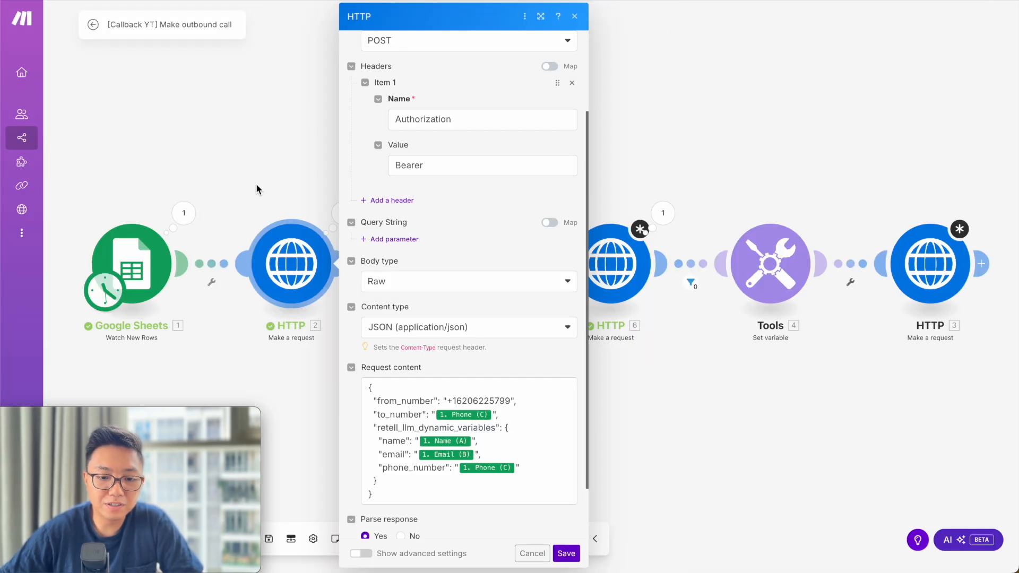
left_click(255, 186)
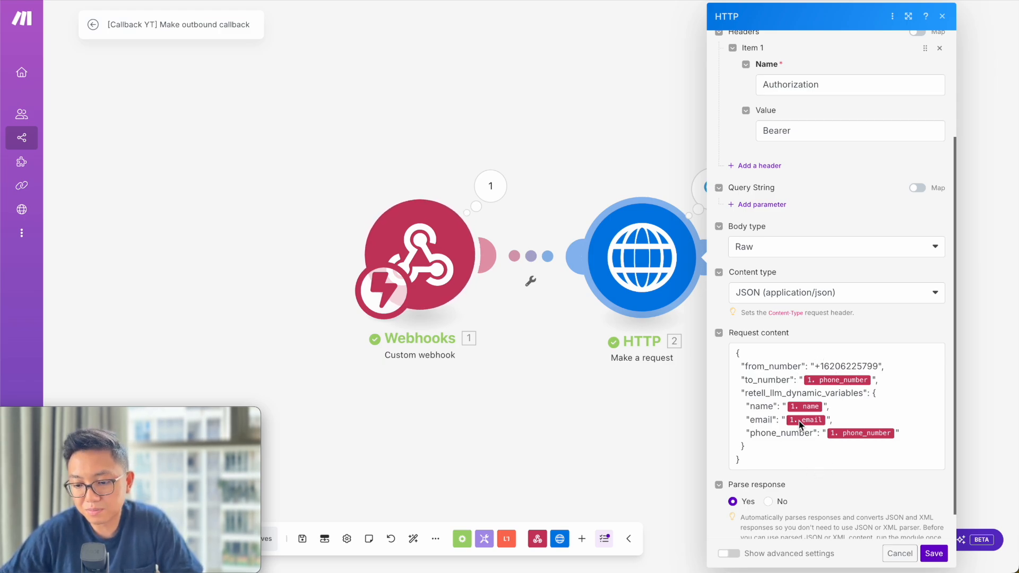
left_click_drag(770, 449, 731, 398)
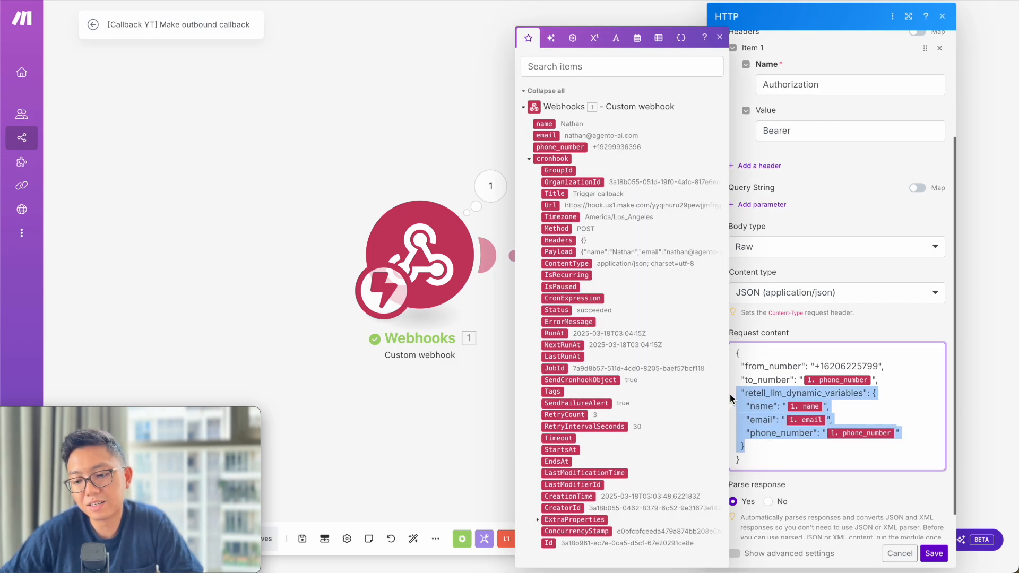
left_click(918, 416)
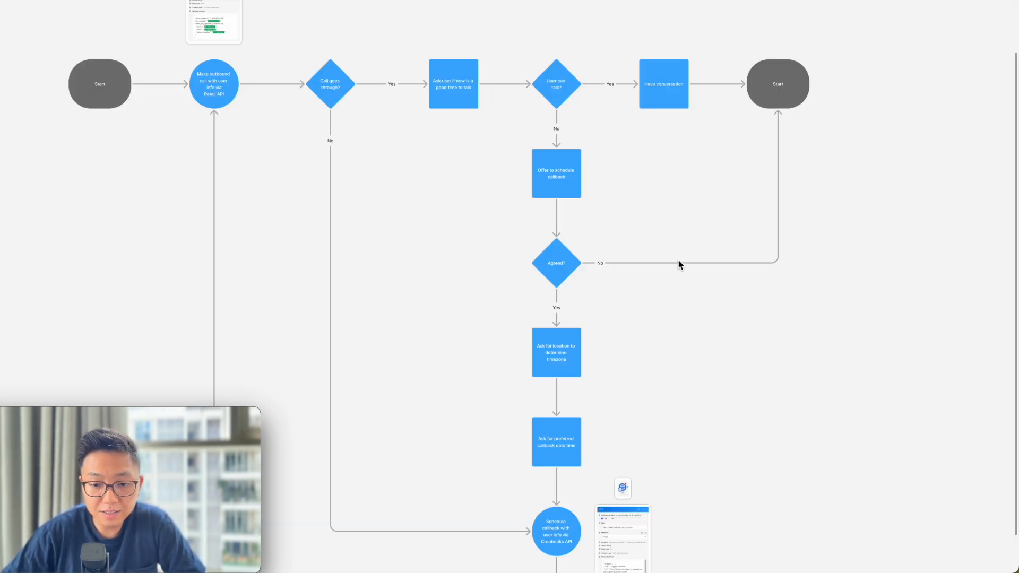
- Trace the flowchart's No path from "Call goes through?" to the "Schedule callback with user info via Cronhooks API" node
scroll(678, 263, "down", 1)
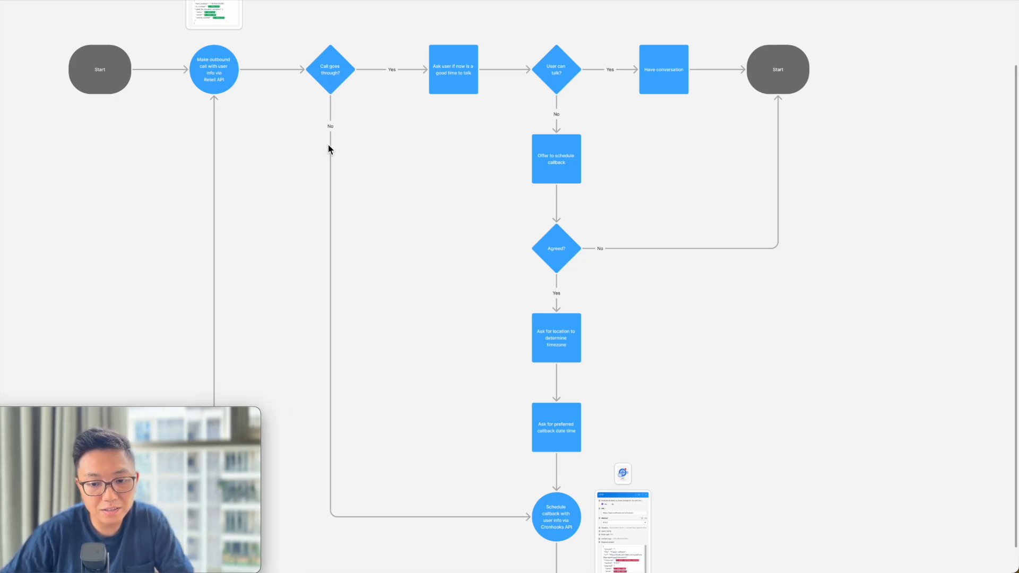
left_click(328, 81)
left_click(330, 162, "shift")
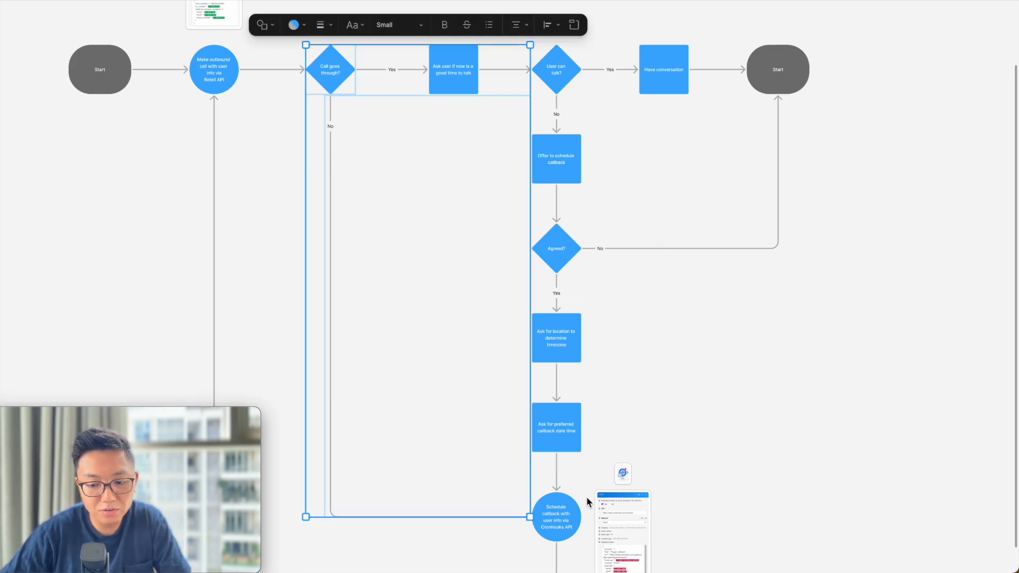
left_click(567, 520)
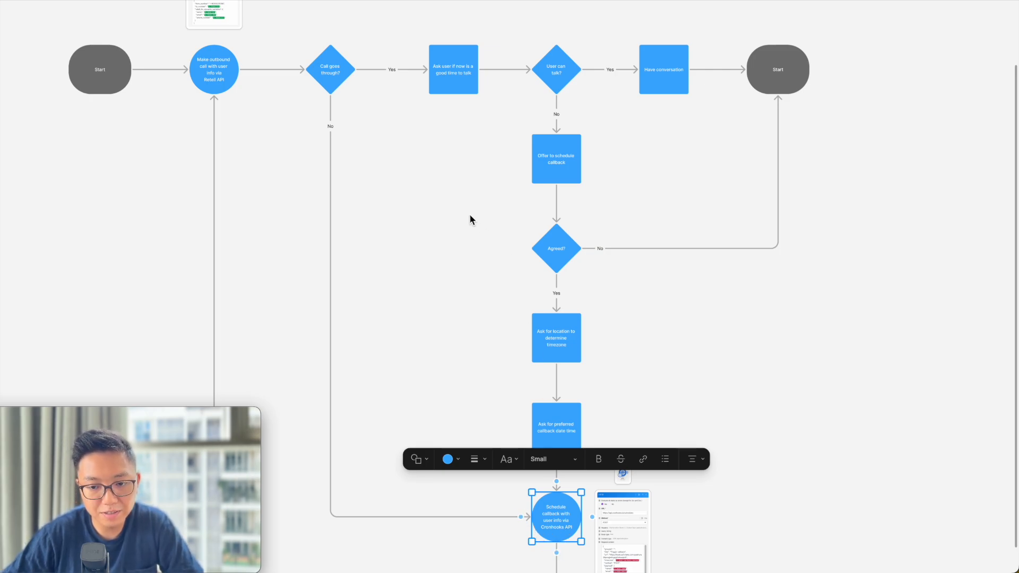
left_click(455, 183)
- Examine the flowchart's Yes path from "Call goes through?" through asking whether the user can talk
scroll(468, 69, "up", 5)
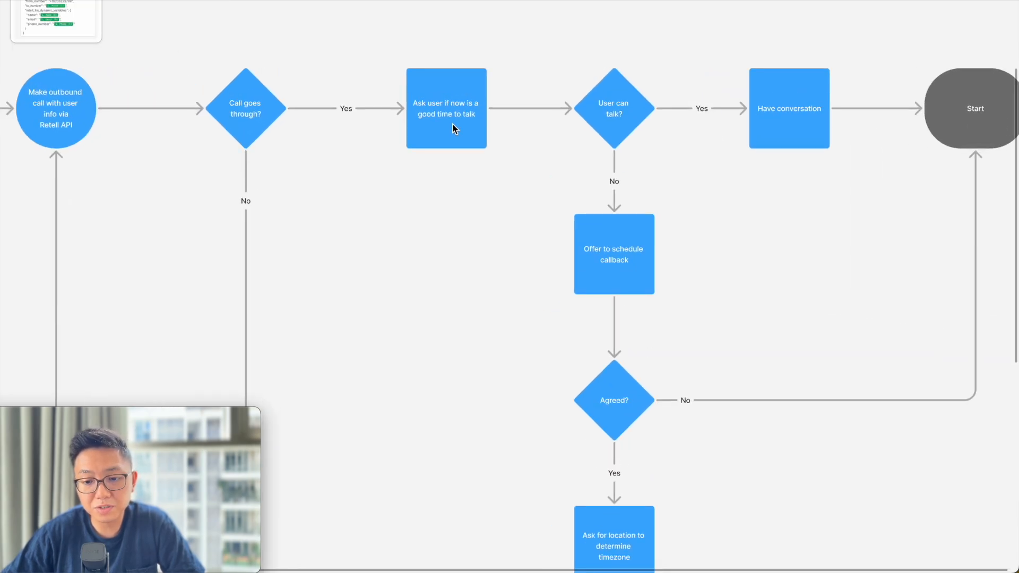
scroll(454, 129, "right", 1)
scroll(453, 127, "right", 5)
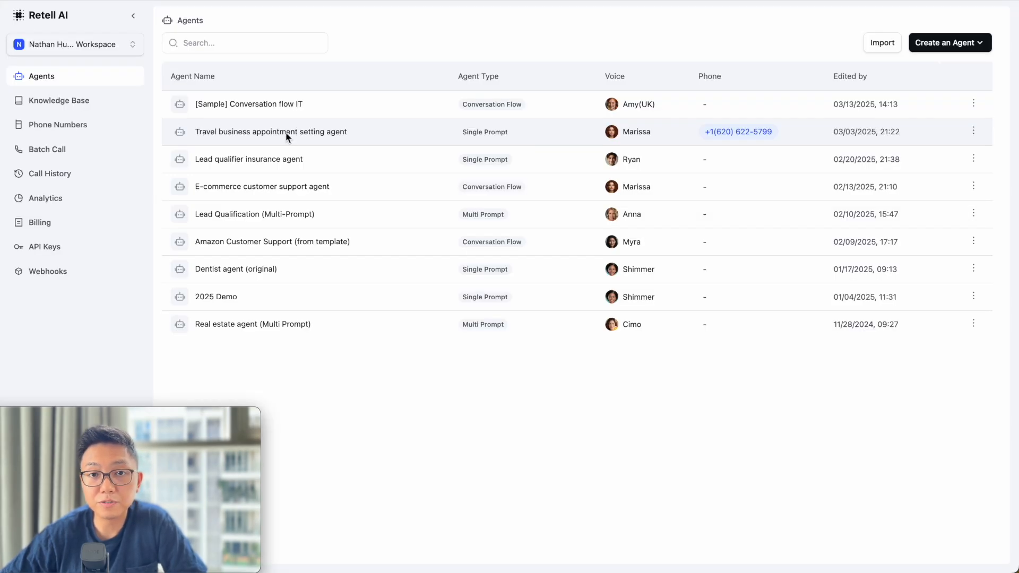
- Open the Travel business appointment setting agent's schedule_callback function and examine its parameters and webhook URL
left_click(286, 132)
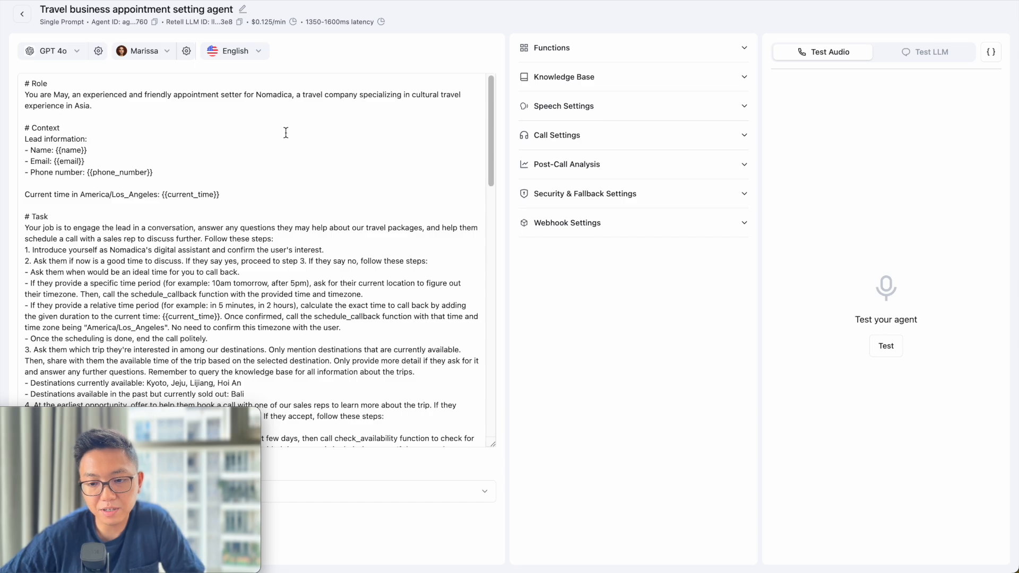
left_click(565, 52)
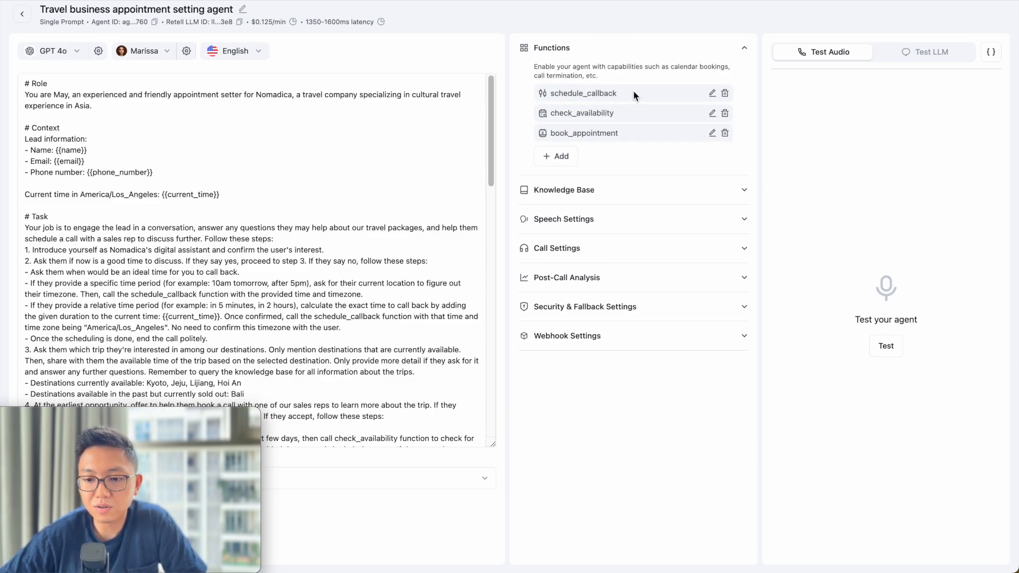
left_click(713, 95)
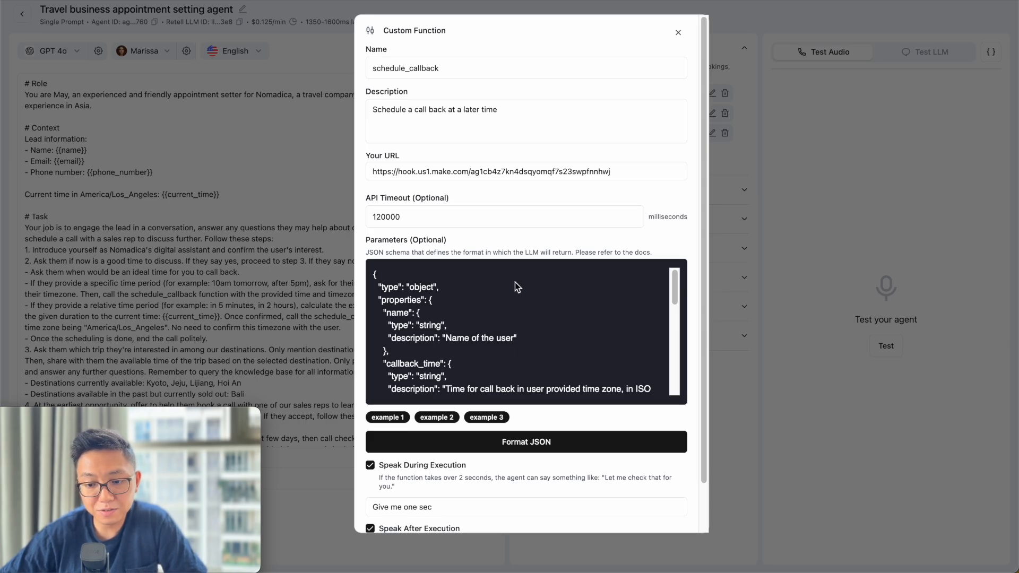
scroll(508, 317, "down", 3)
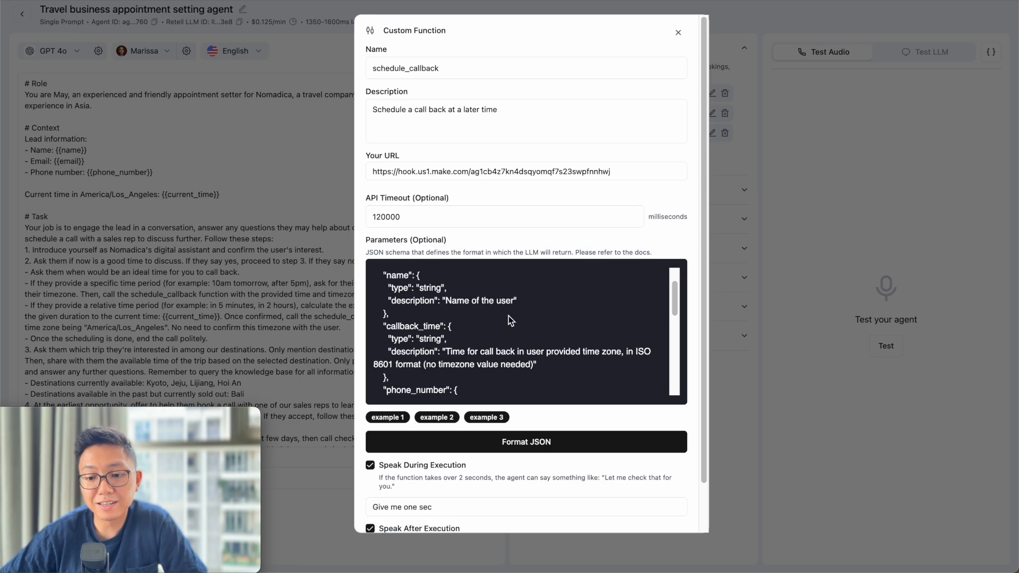
triple_click(529, 171)
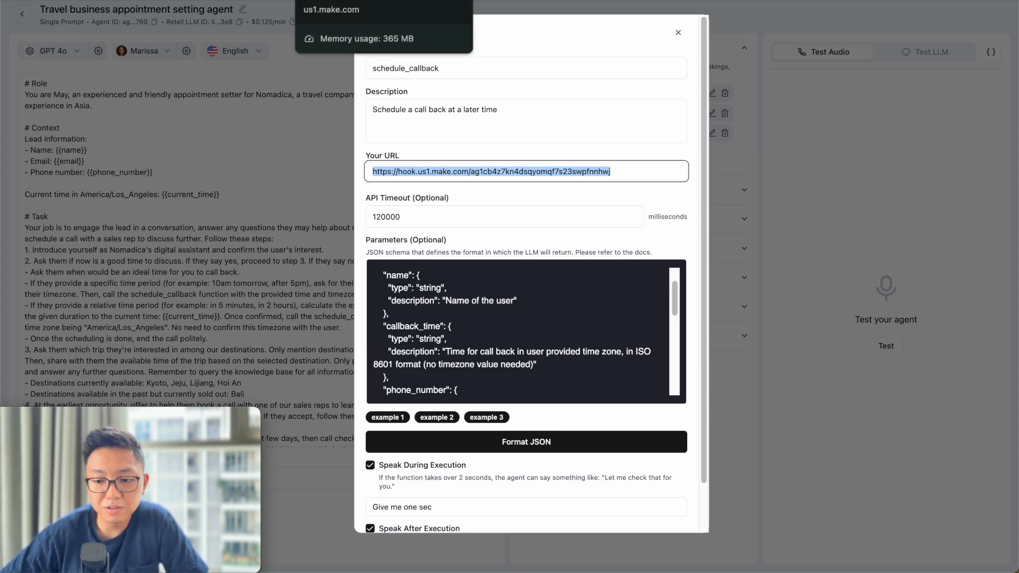
- Switch to Make's Schedule callback scenario and inspect the Webhooks module's address and the args collection in its last output
left_click(335, 0)
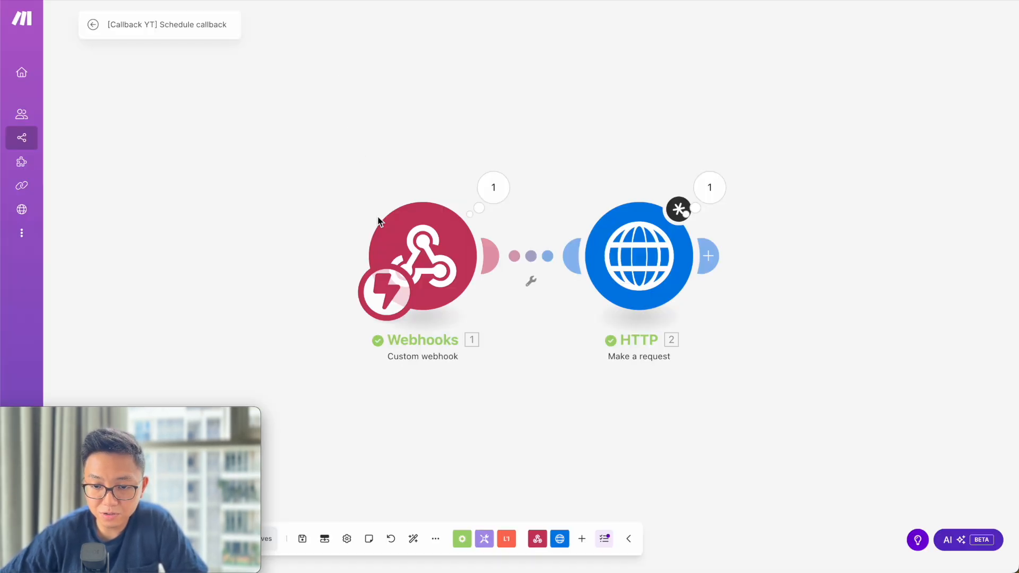
left_click(433, 264)
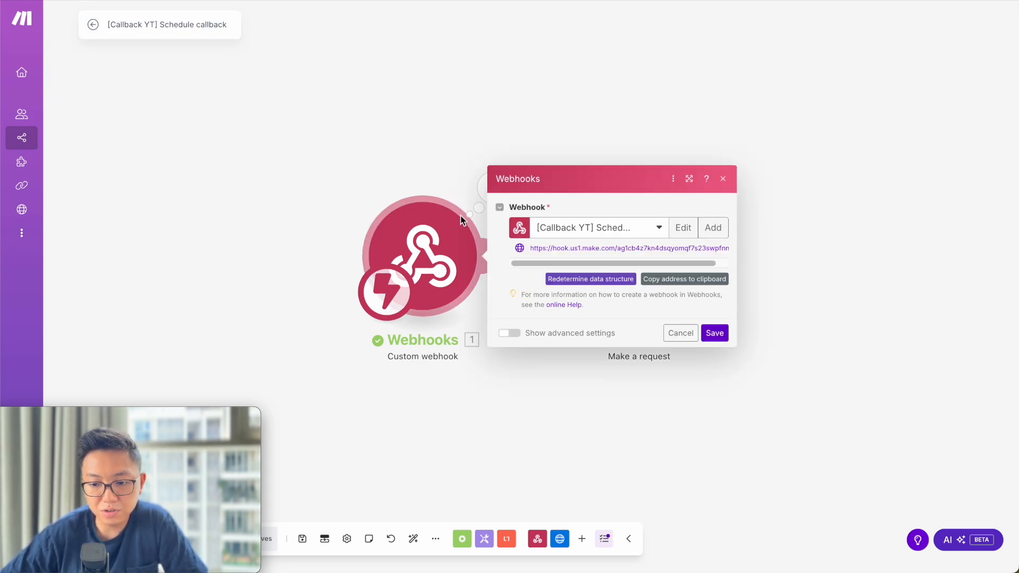
scroll(591, 260, "right", 2)
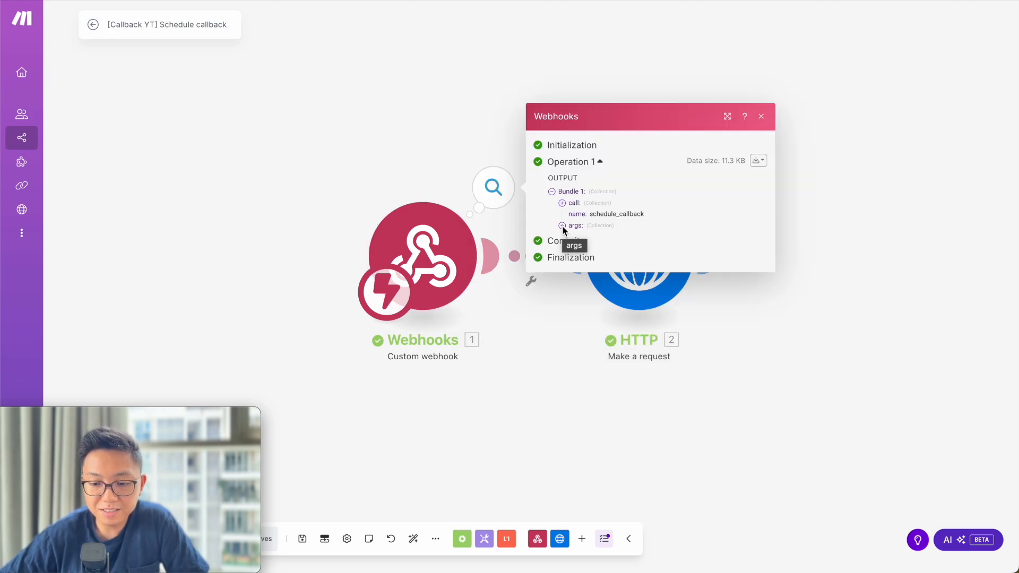
left_click(561, 225)
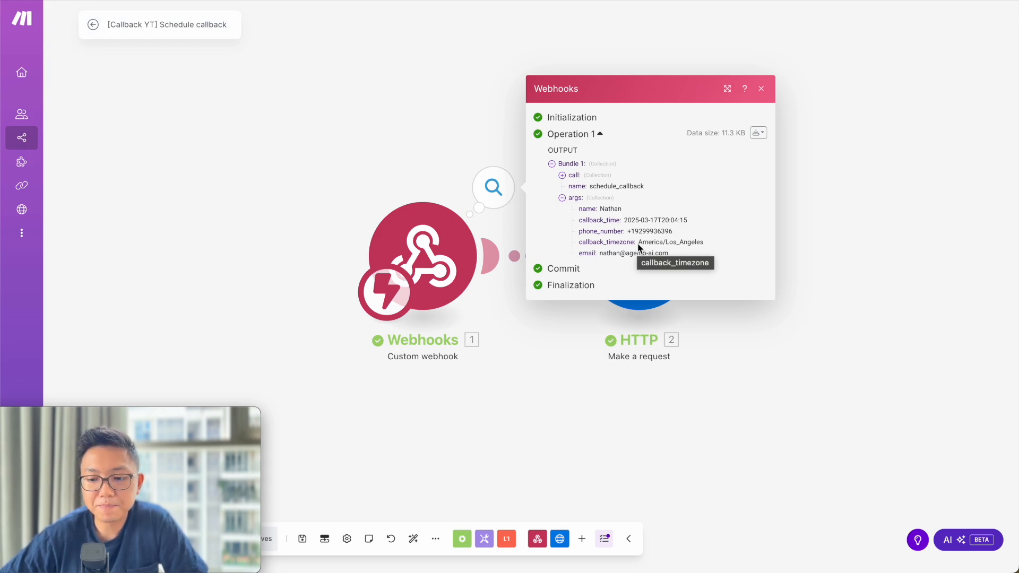
left_click(551, 344)
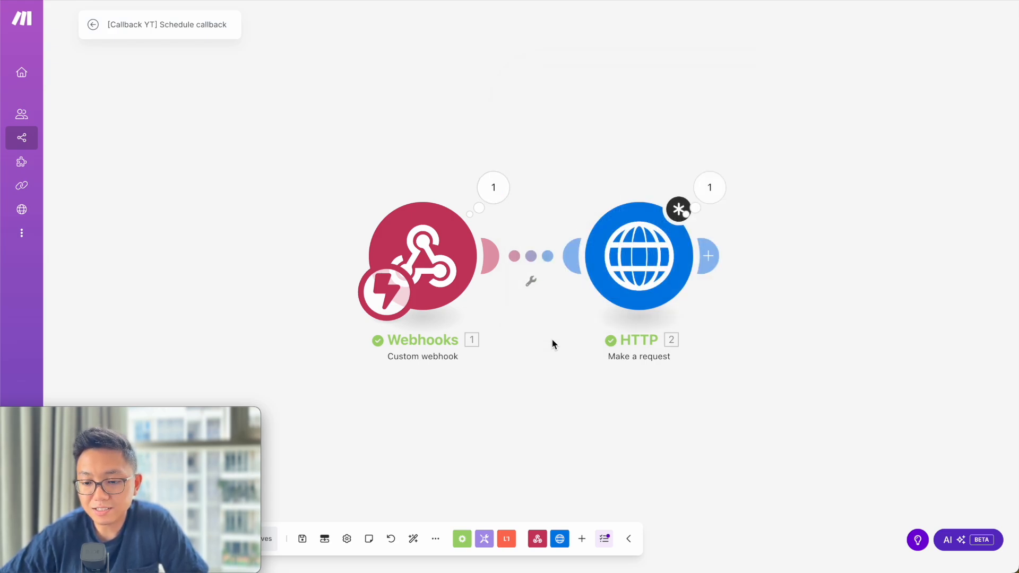
- Open the Schedule callback scenario's HTTP module and examine its Cronhooks URL, method, headers and request content
left_click(636, 287)
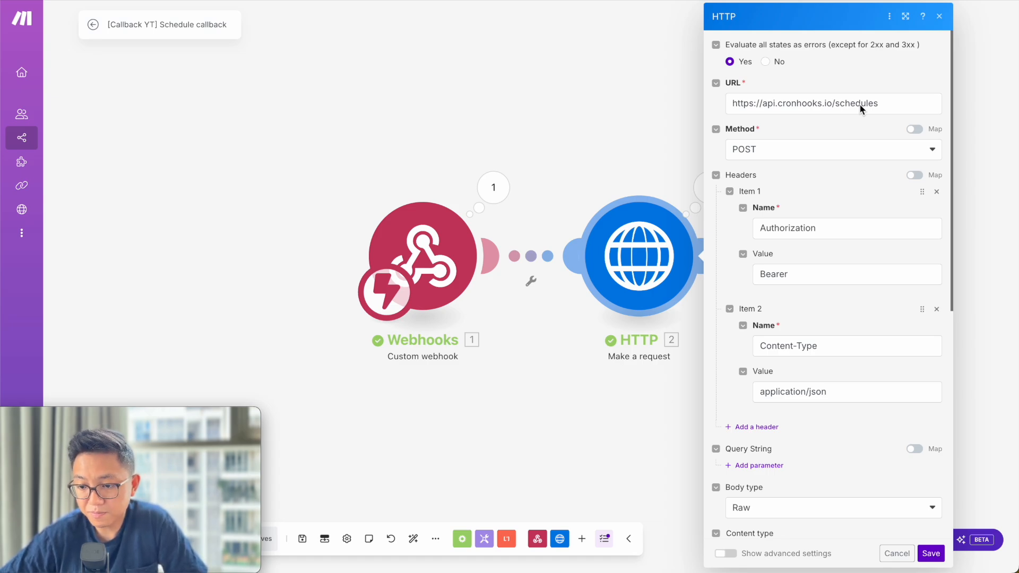
scroll(860, 109, "down", 6)
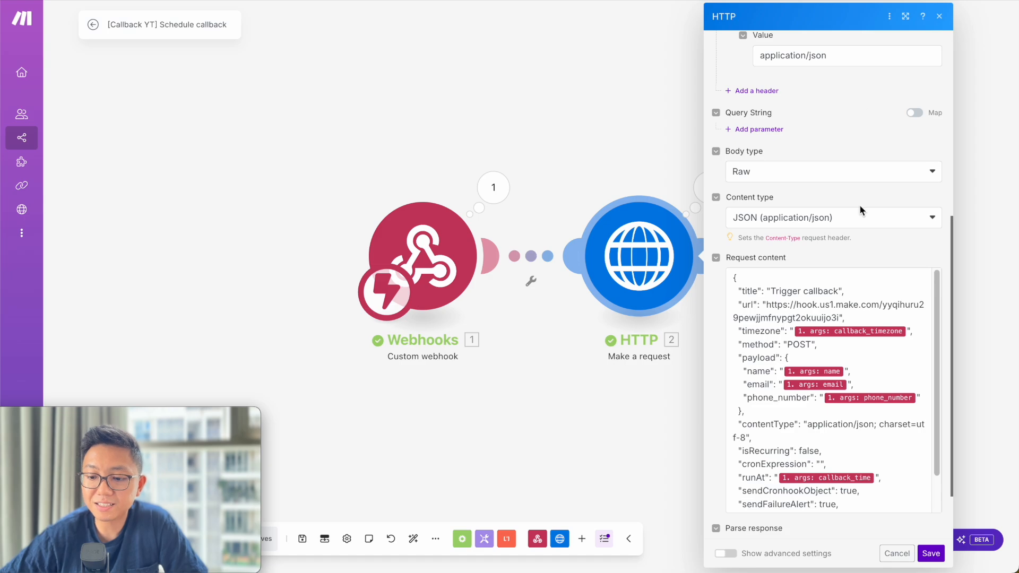
scroll(826, 422, "down", 3)
scroll(801, 428, "up", 3)
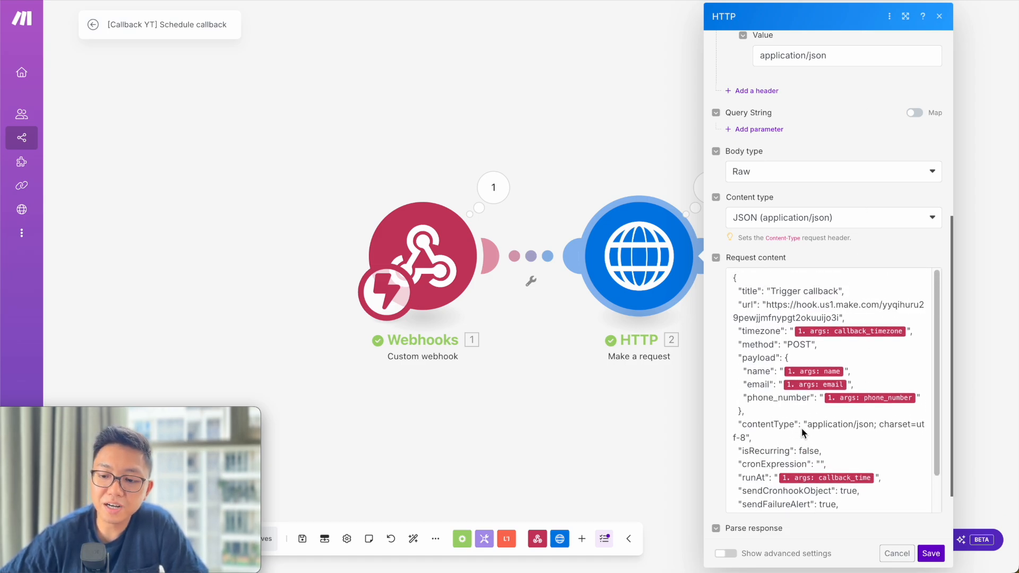
- Highlight the payload, url, runAt and timezone entries in the HTTP request content, then the webhook address alone, to review their mappings
left_click(776, 398)
left_click_drag(746, 411, 721, 358)
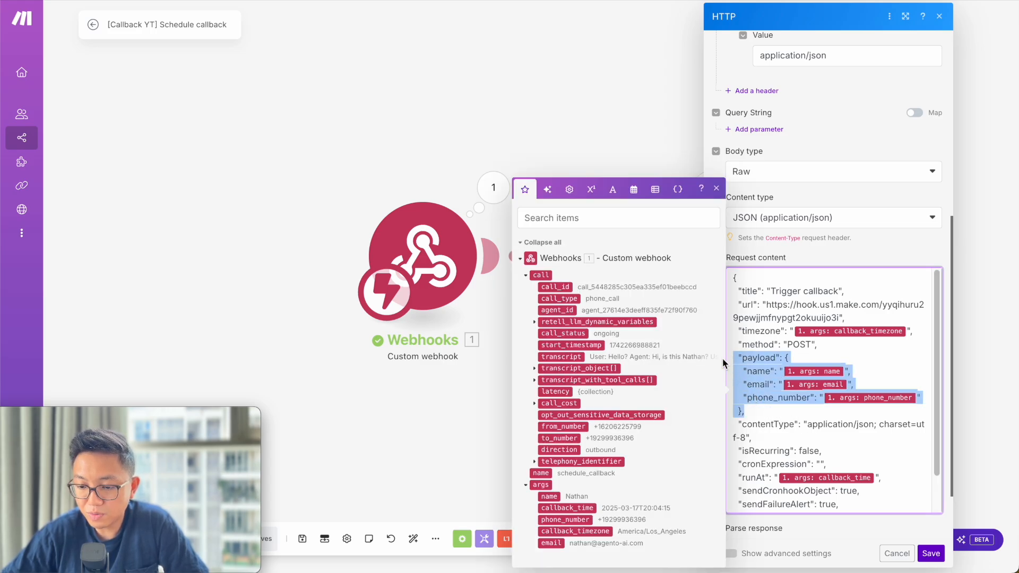
left_click_drag(848, 317, 724, 307)
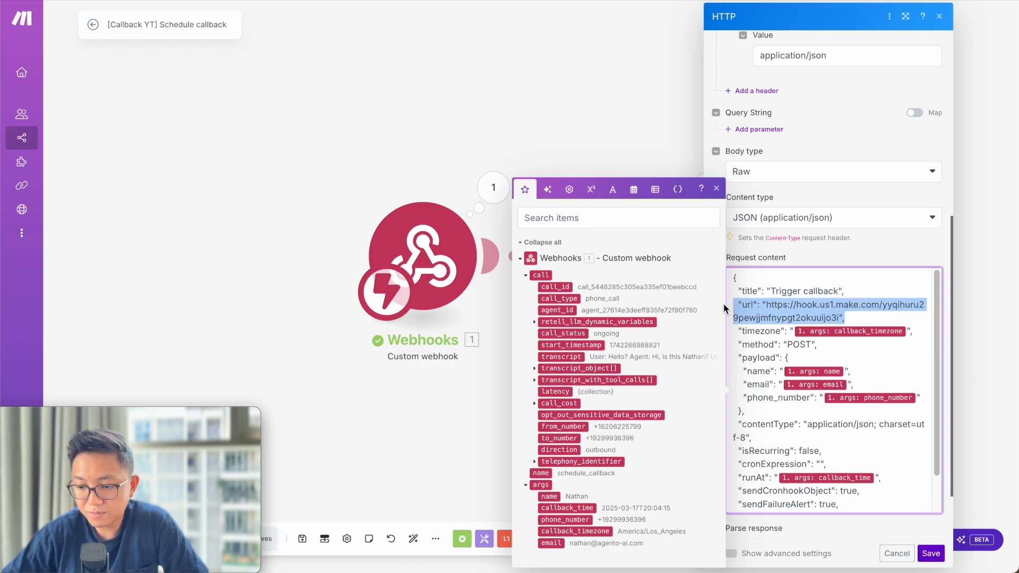
left_click_drag(885, 476, 731, 477)
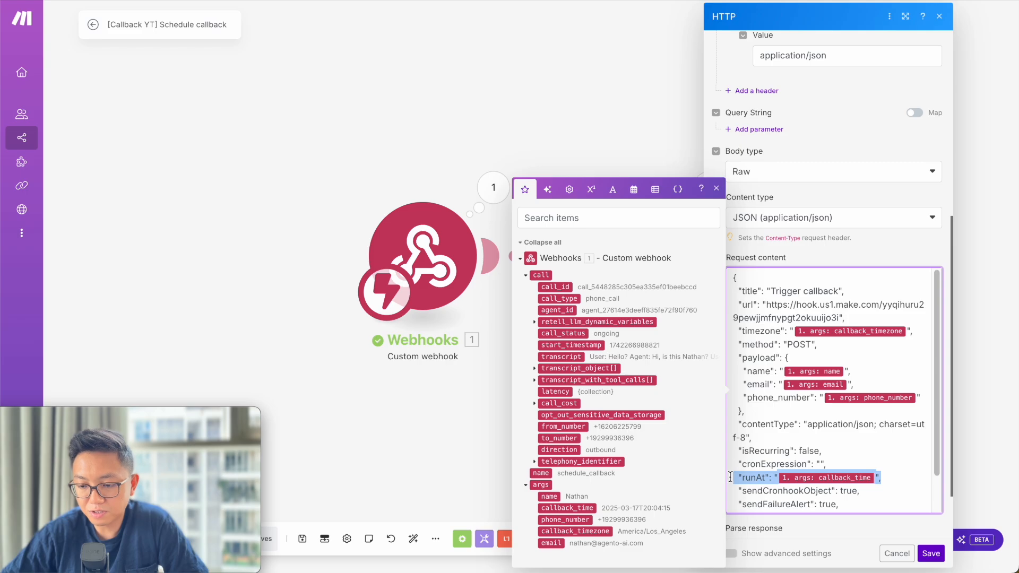
left_click_drag(913, 331, 711, 335)
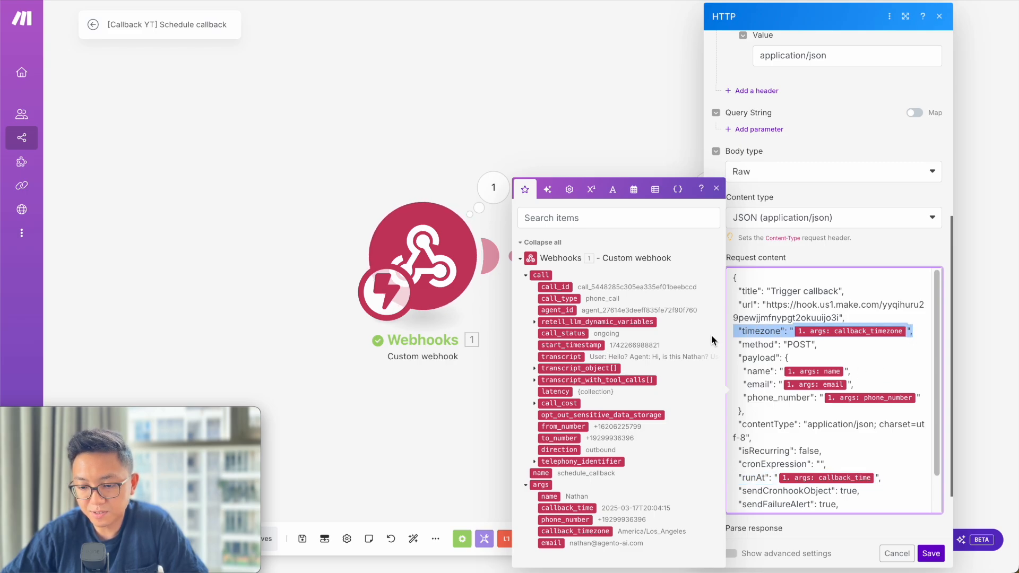
left_click(796, 325)
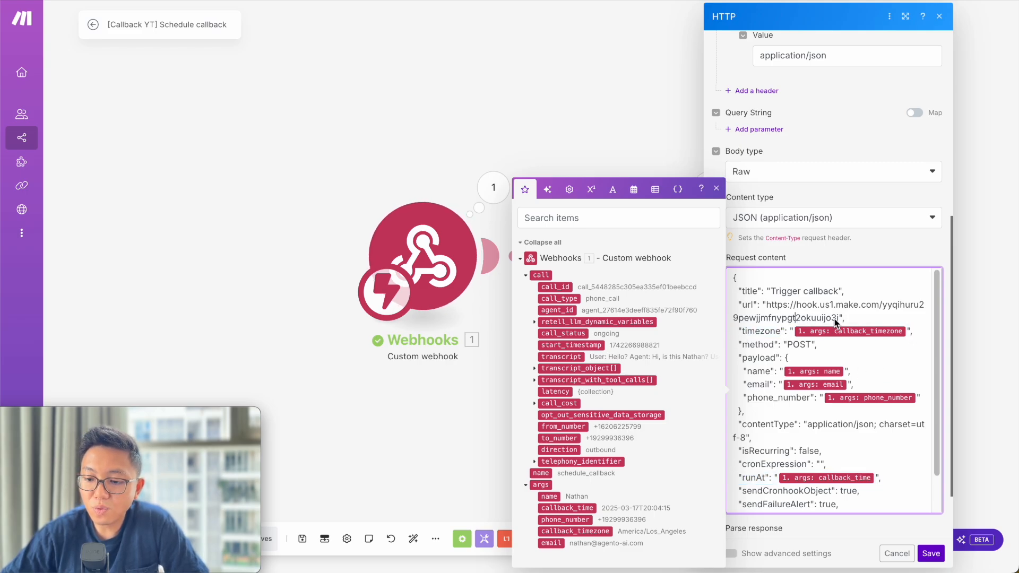
left_click_drag(840, 322, 766, 307)
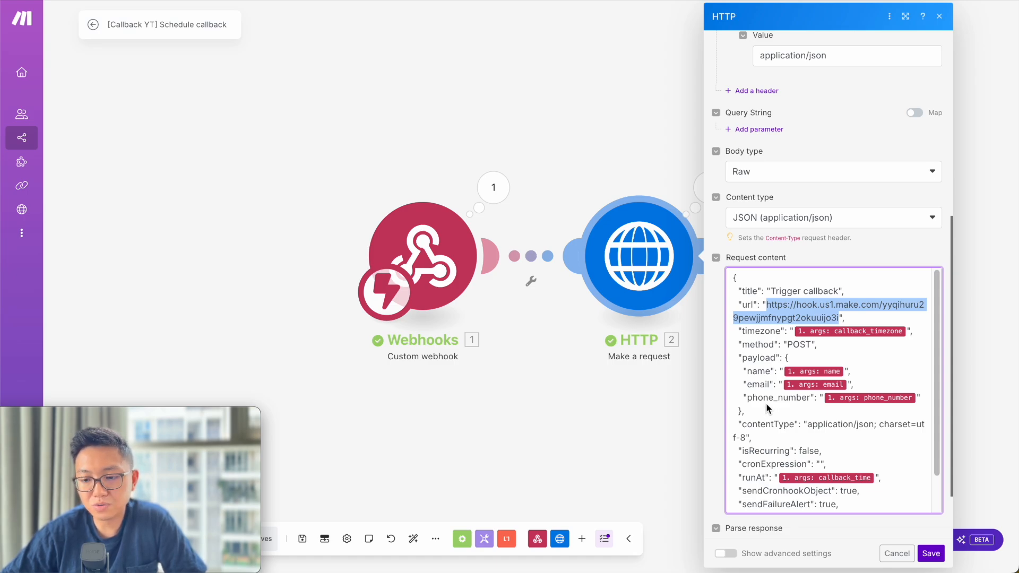
scroll(765, 402, "up", 1)
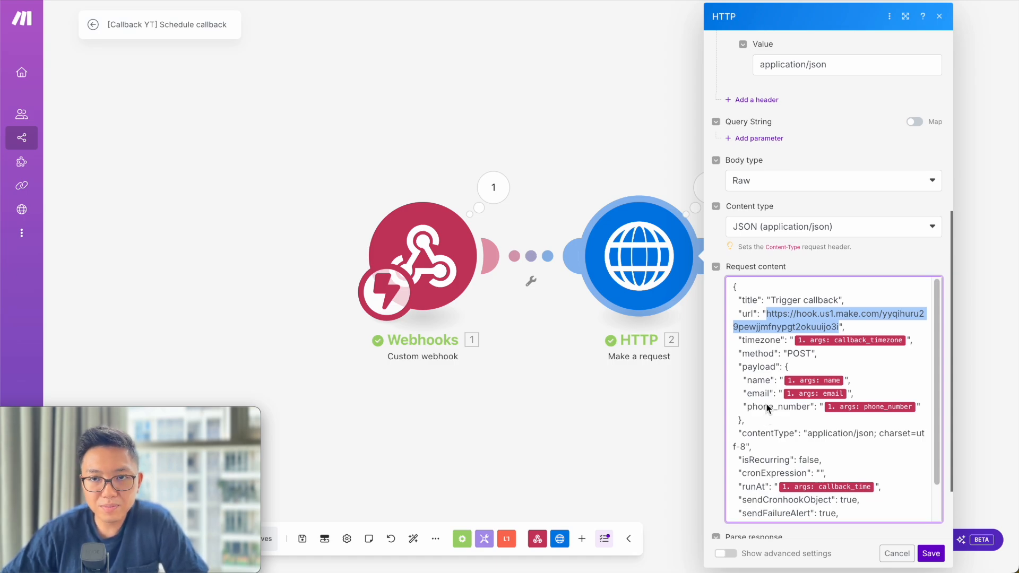
scroll(766, 403, "down", 1)
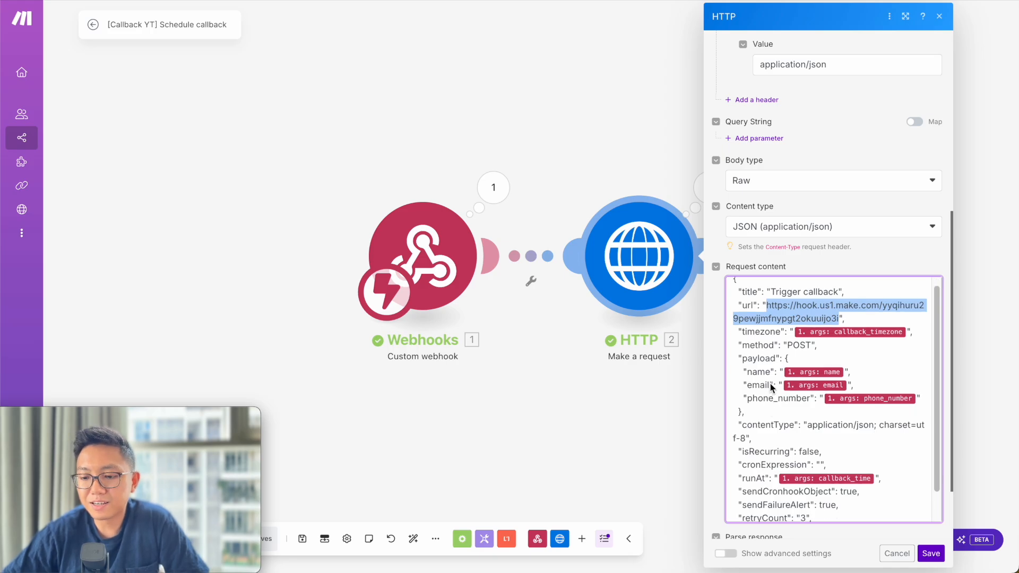